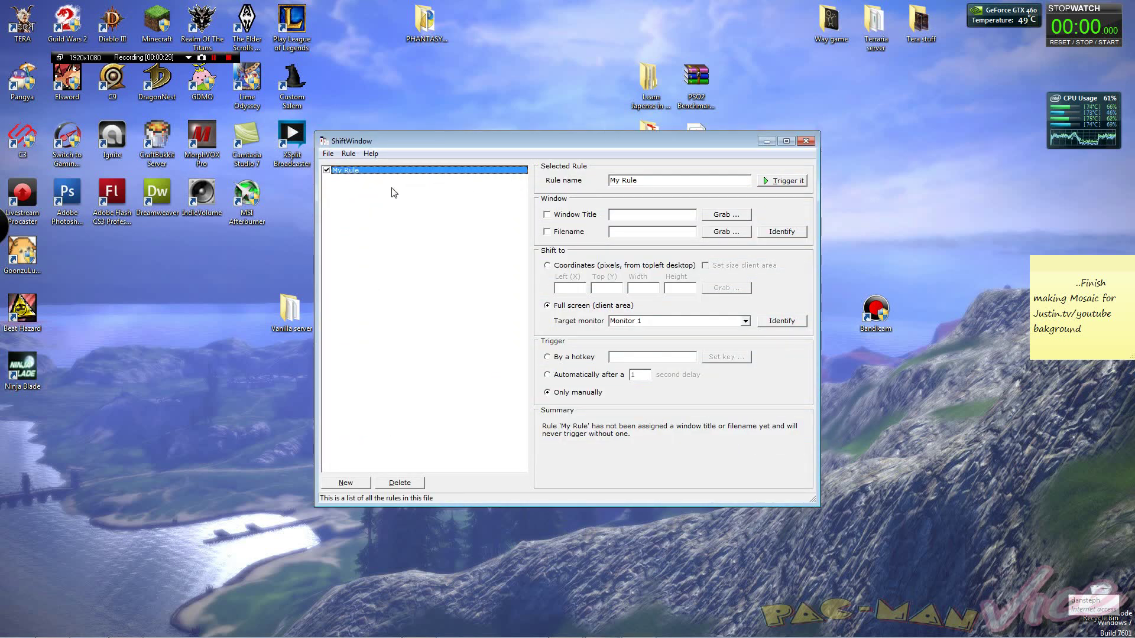
Step: Add extra rules to the rule list and delete them again, leaving one rule
{"action": "left_click", "coordinate": [348, 169]}
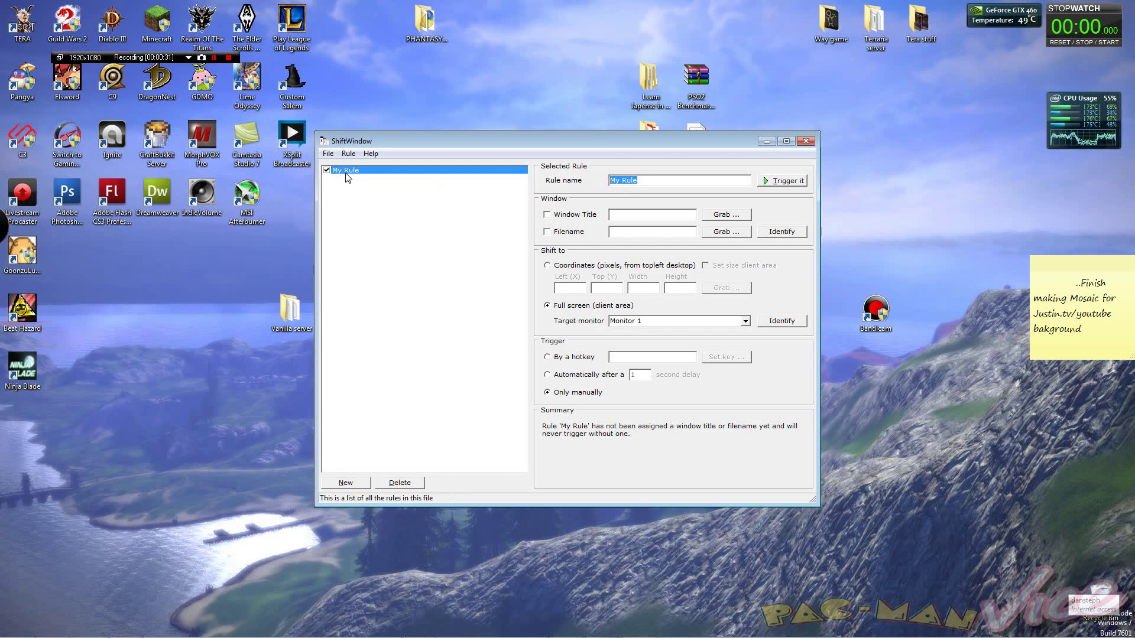
{"action": "left_click", "coordinate": [360, 484]}
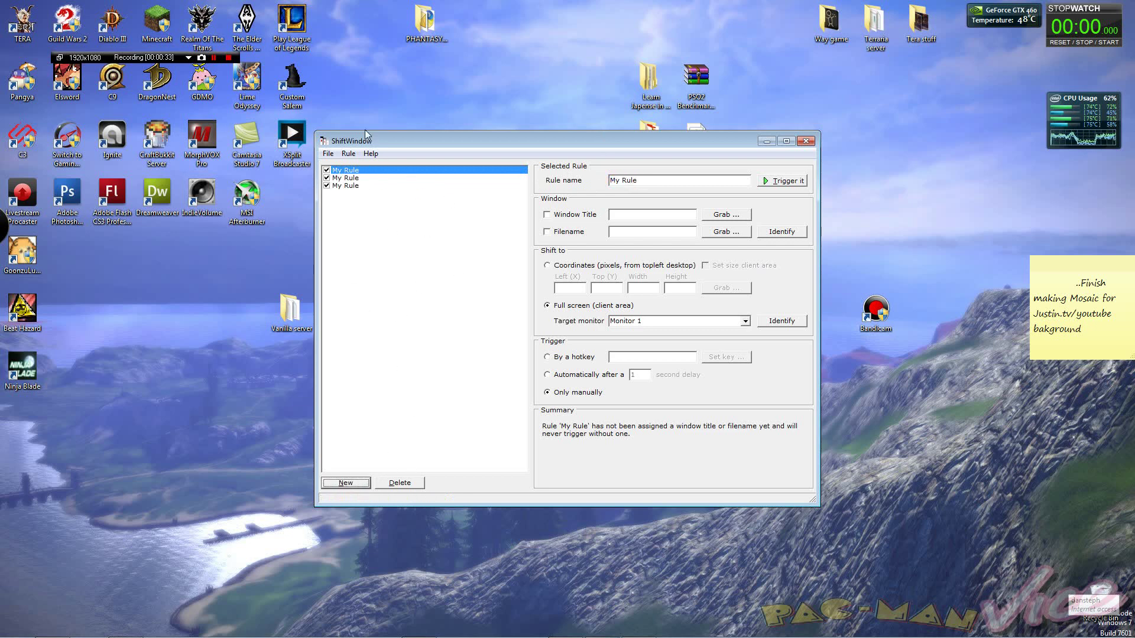
{"action": "left_click", "coordinate": [354, 202]}
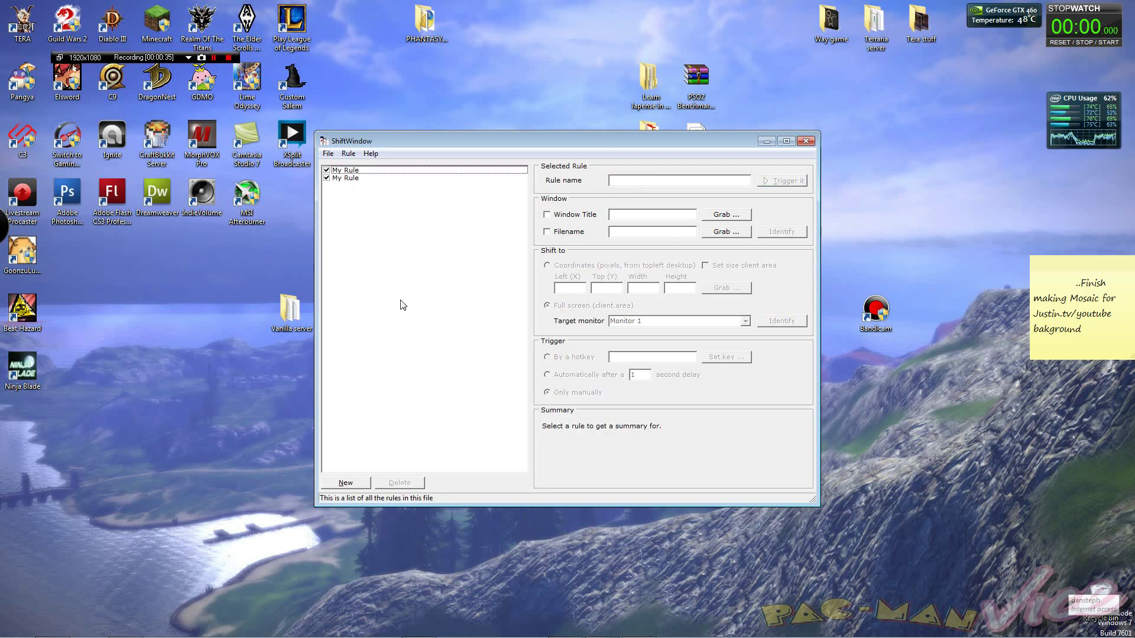
{"action": "left_click", "coordinate": [343, 177]}
{"action": "key", "text": "Delete"}
Step: Rename the remaining rule "Name"
{"action": "left_click", "coordinate": [357, 172]}
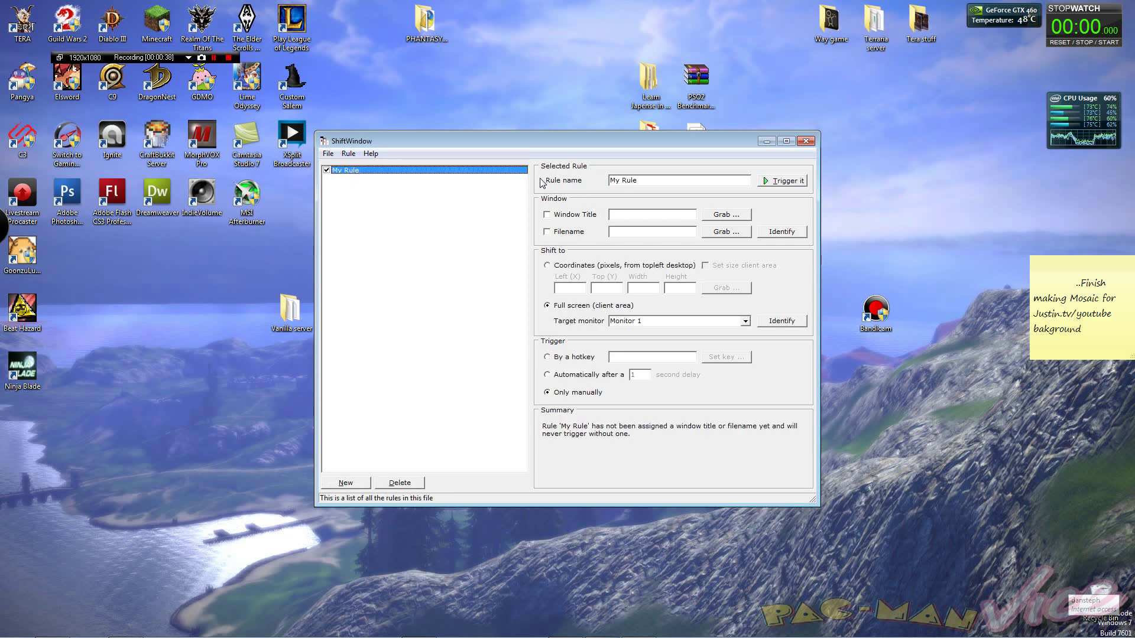
{"action": "type", "text": "Name"}
{"action": "left_click", "coordinate": [441, 182]}
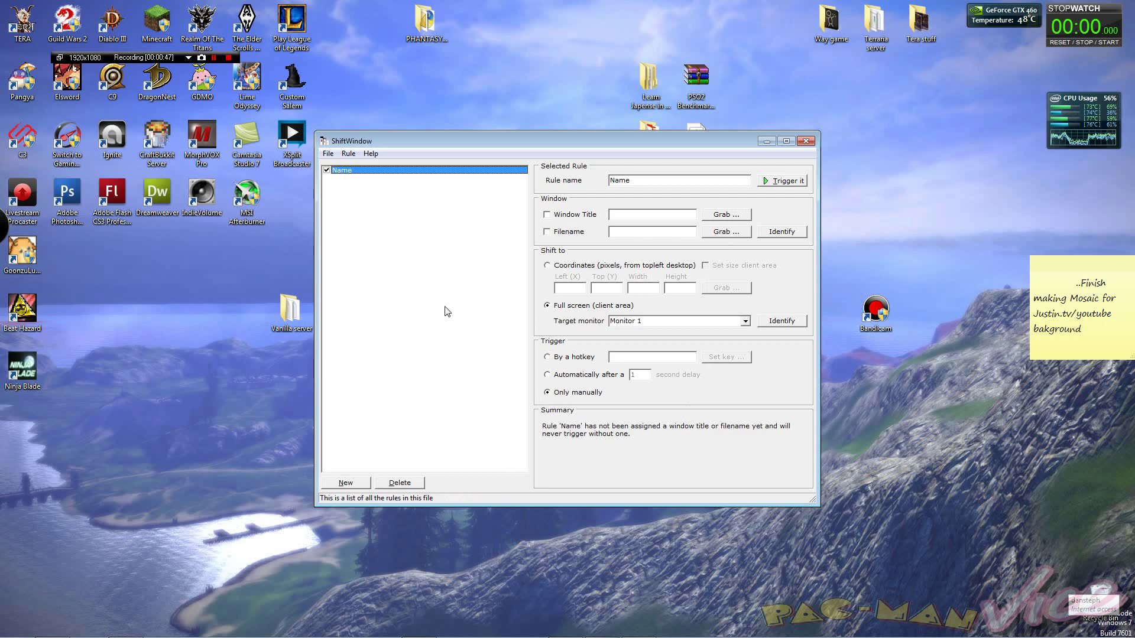
Step: View the visible windows available for grabbing a window title, and close the selection without choosing one
{"action": "left_click", "coordinate": [556, 216]}
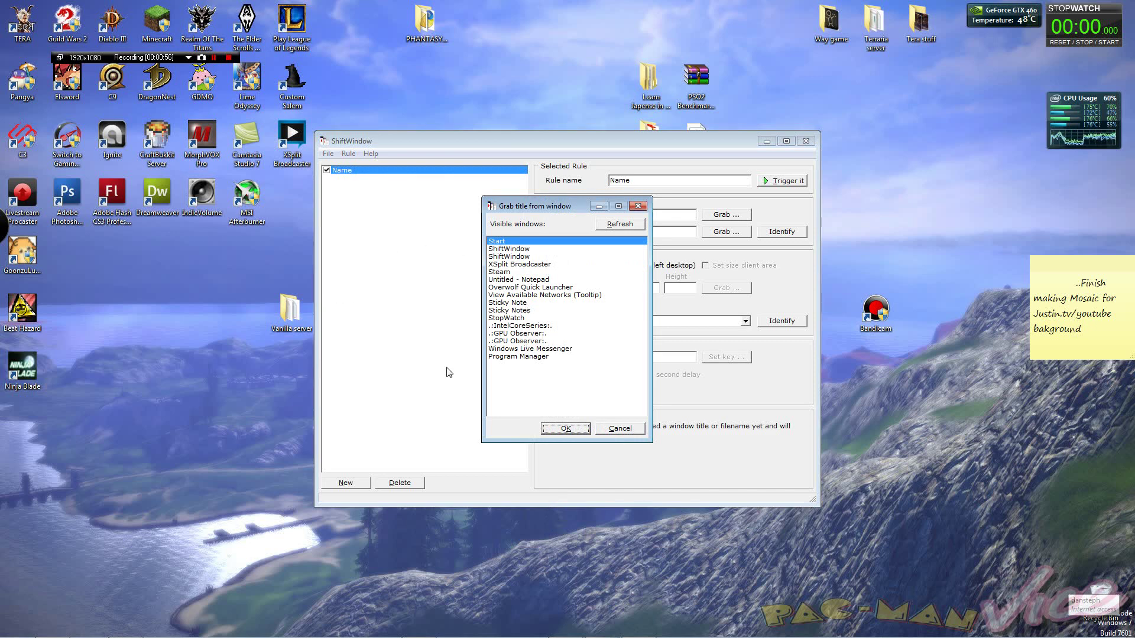
{"action": "left_click", "coordinate": [615, 429]}
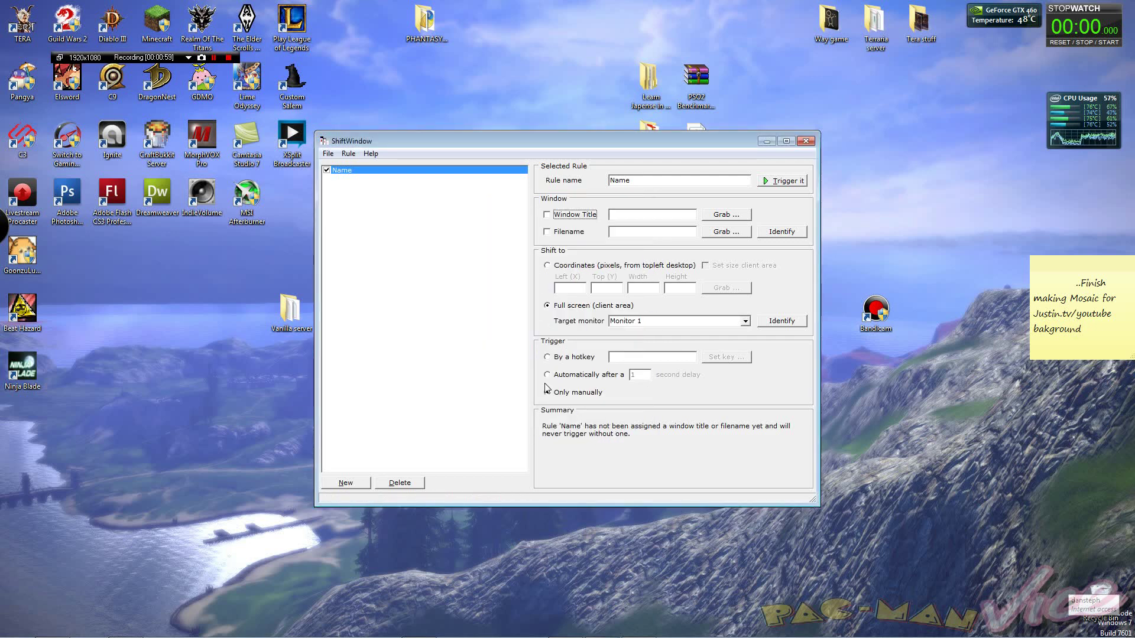
{"action": "left_click", "coordinate": [432, 399]}
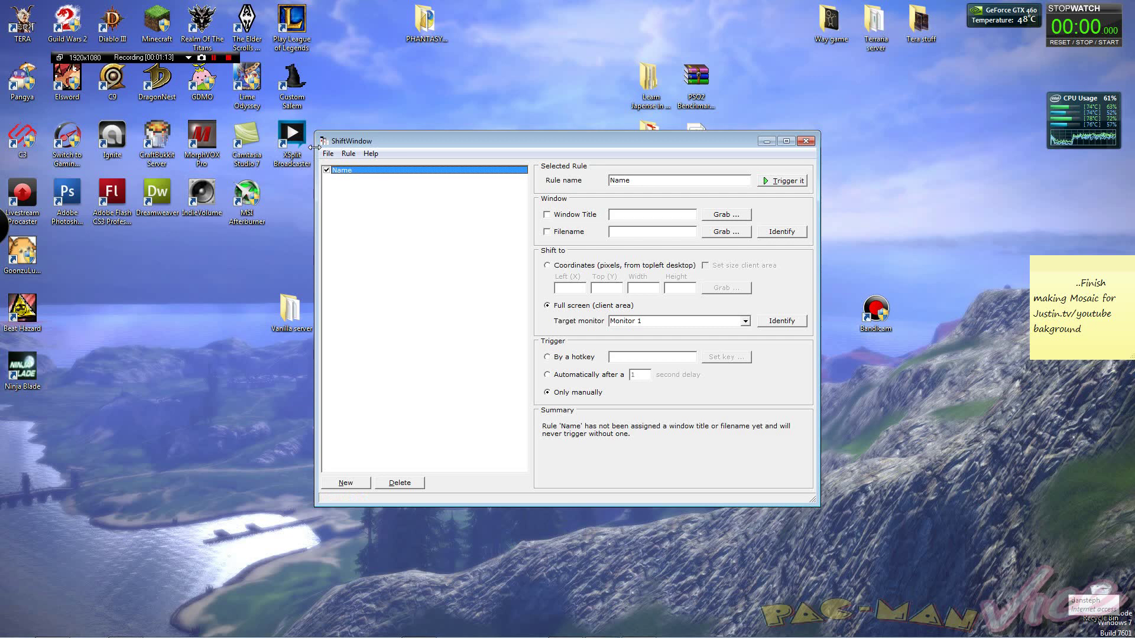
Step: Bring up the Steam library window, and return to ShiftWindow in front of it
{"action": "mouse_move", "coordinate": [12, 636]}
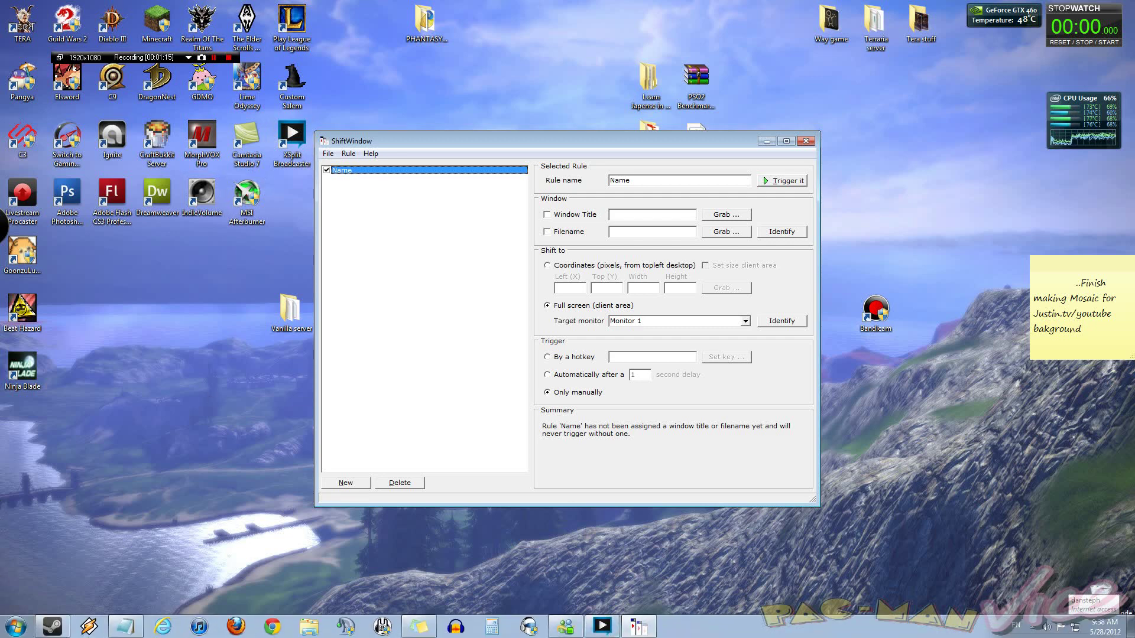
{"action": "left_click", "coordinate": [53, 627]}
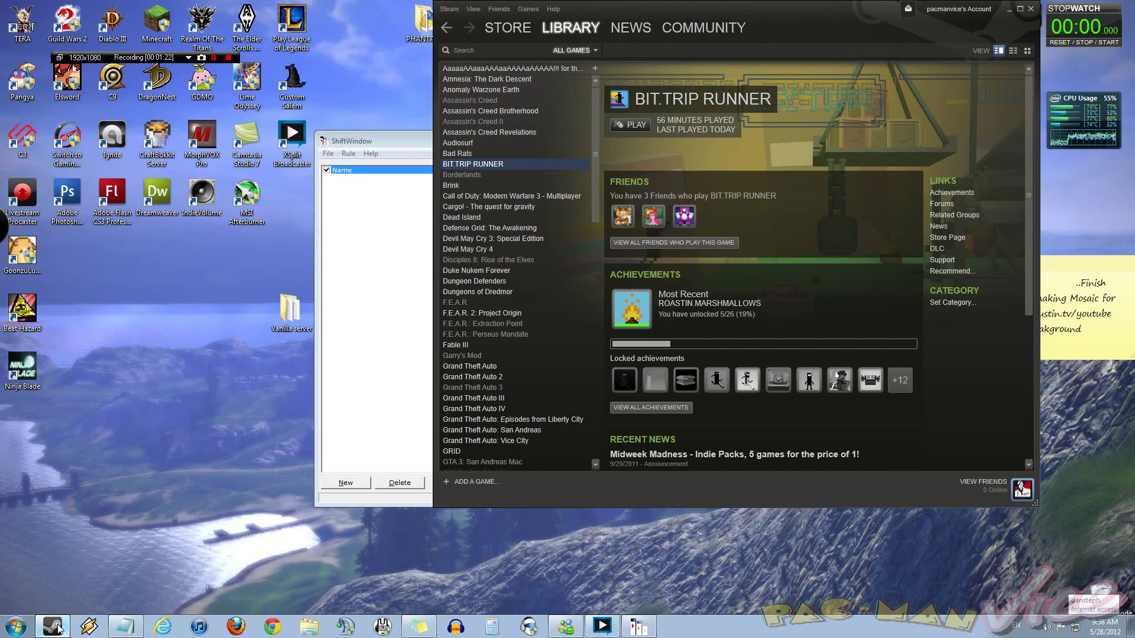
{"action": "left_click", "coordinate": [349, 284]}
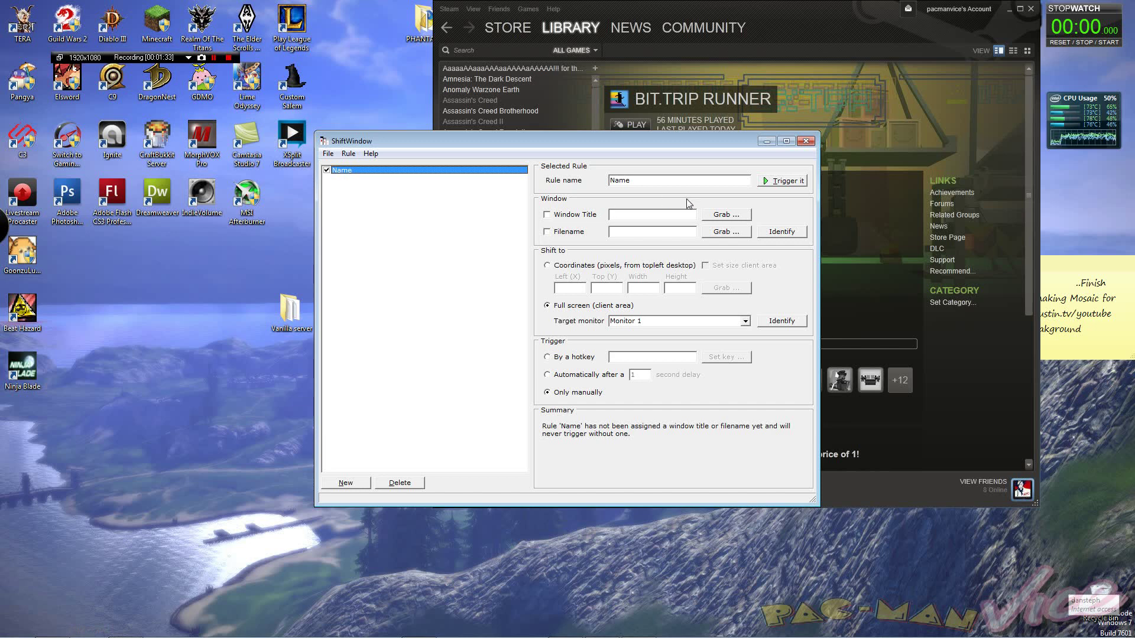
Step: Set the rule to shift the window to pixel coordinates instead of full screen
{"action": "left_click", "coordinate": [547, 265]}
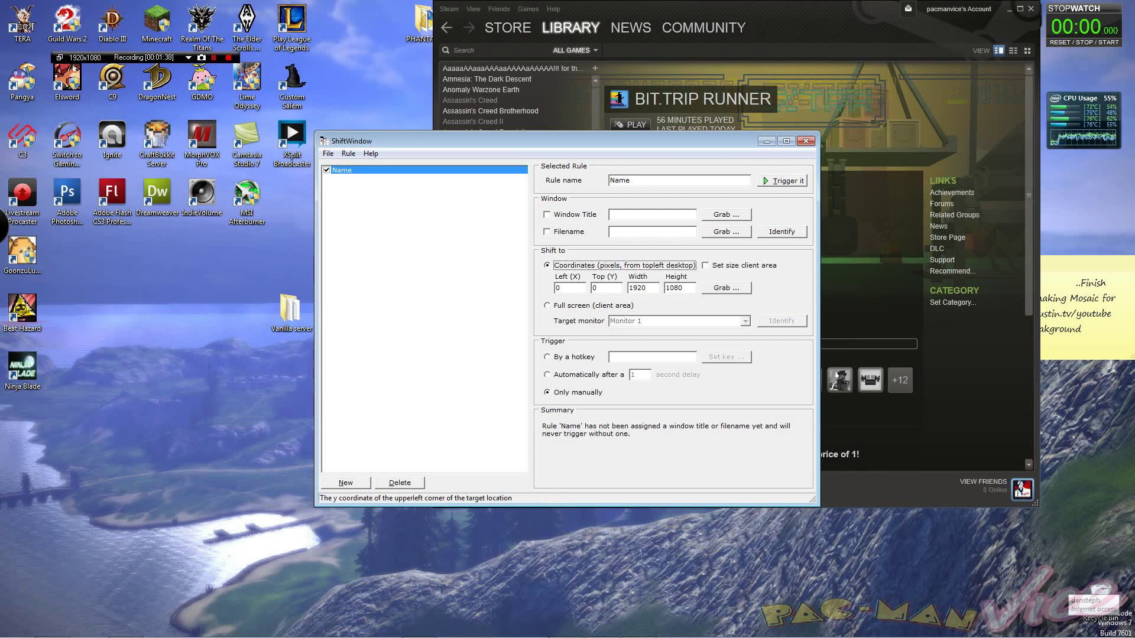
{"action": "left_click", "coordinate": [572, 288]}
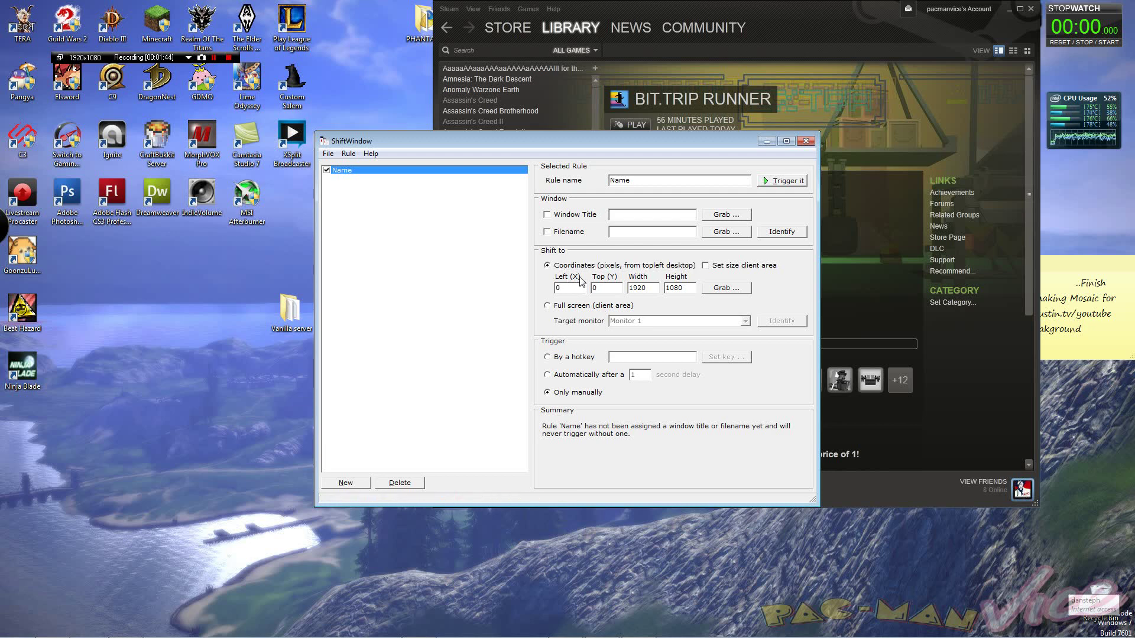
{"action": "left_click", "coordinate": [3, 5]}
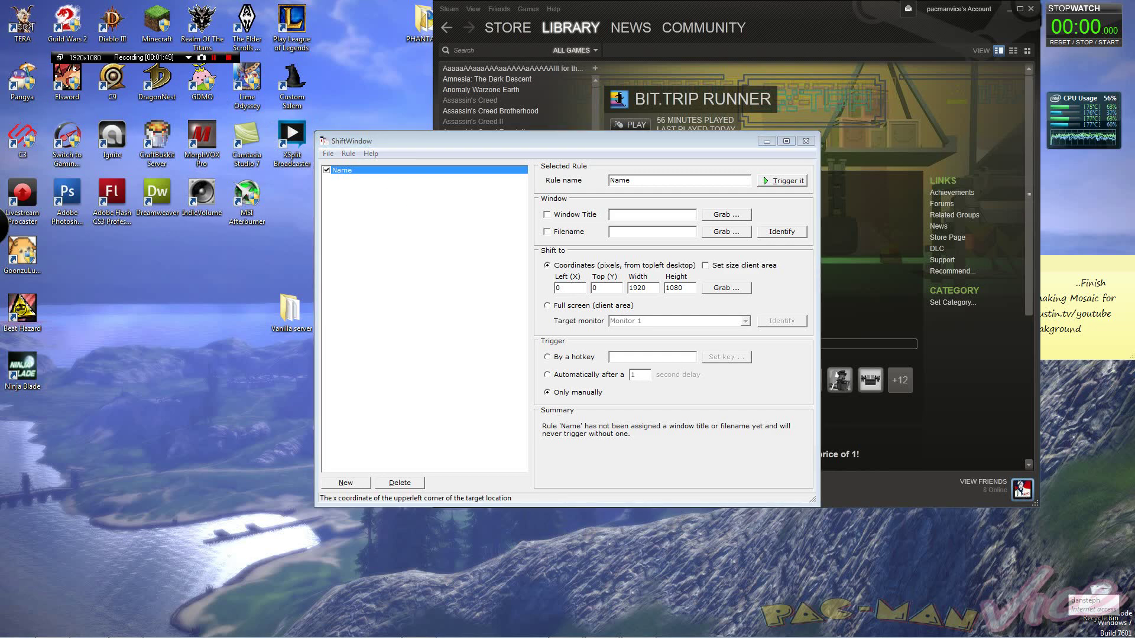
{"action": "key", "text": "alt+Tab"}
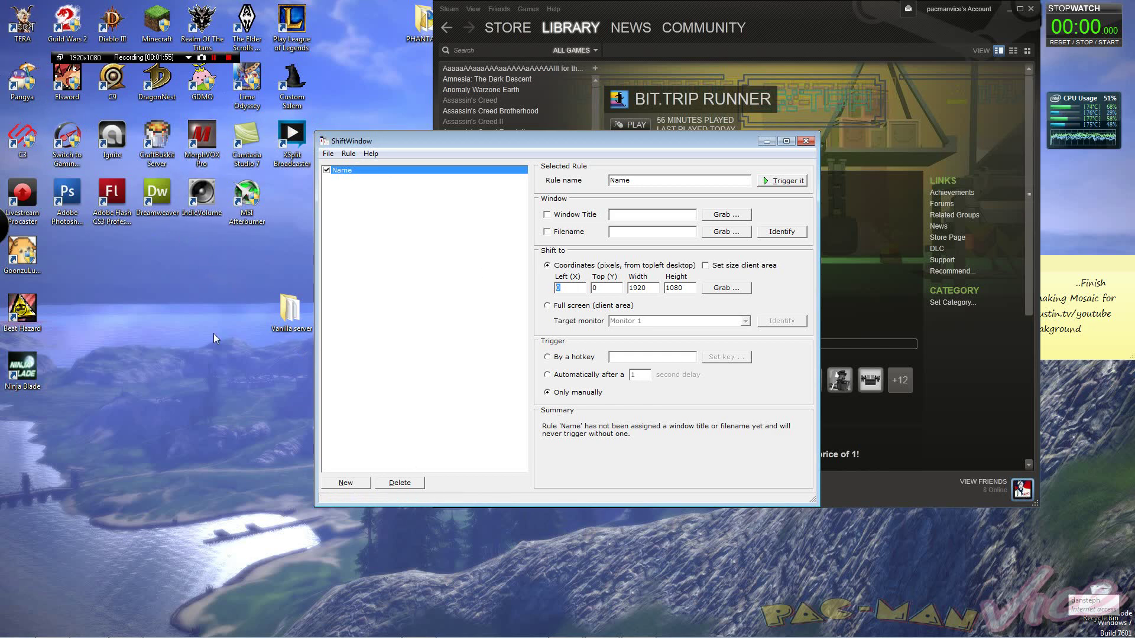
{"action": "mouse_move", "coordinate": [726, 635]}
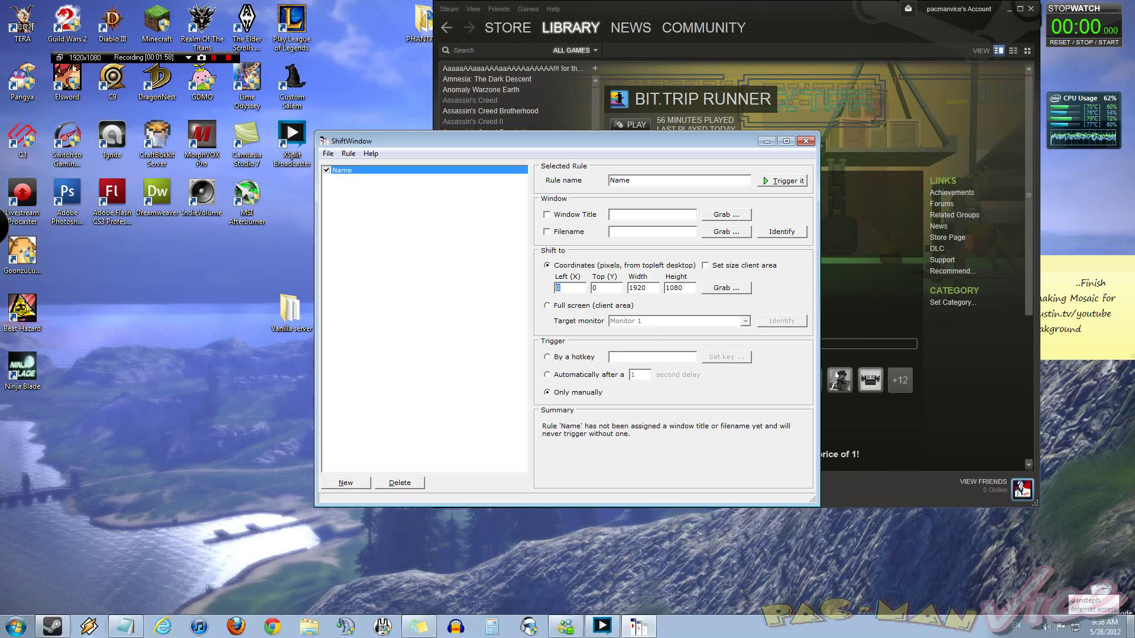
{"action": "left_click", "coordinate": [1082, 421]}
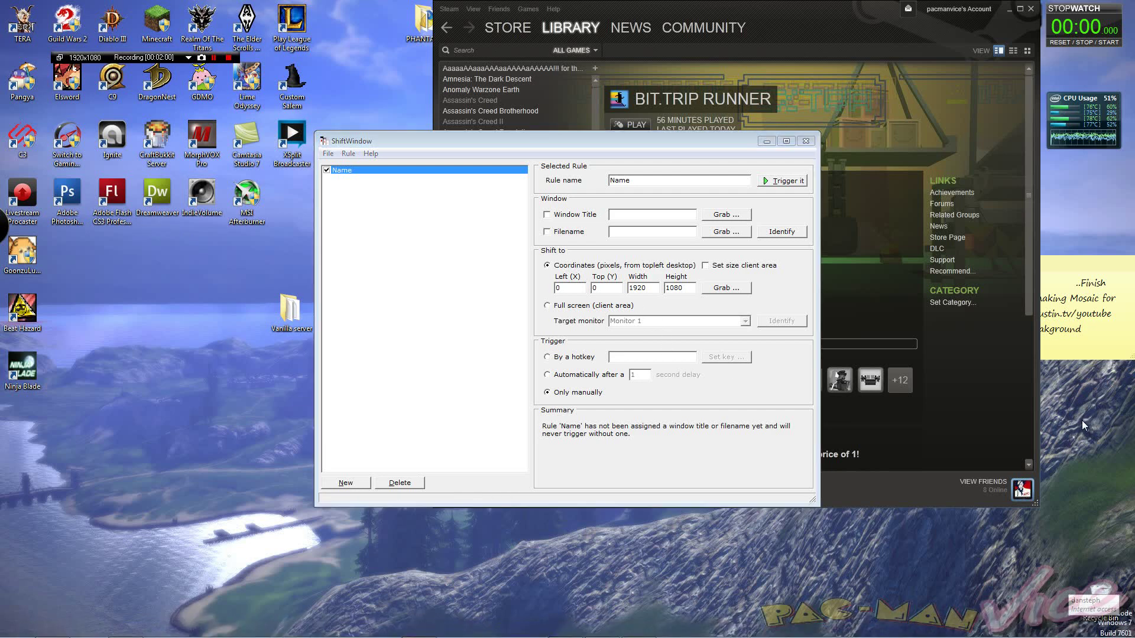
{"action": "left_click", "coordinate": [479, 392]}
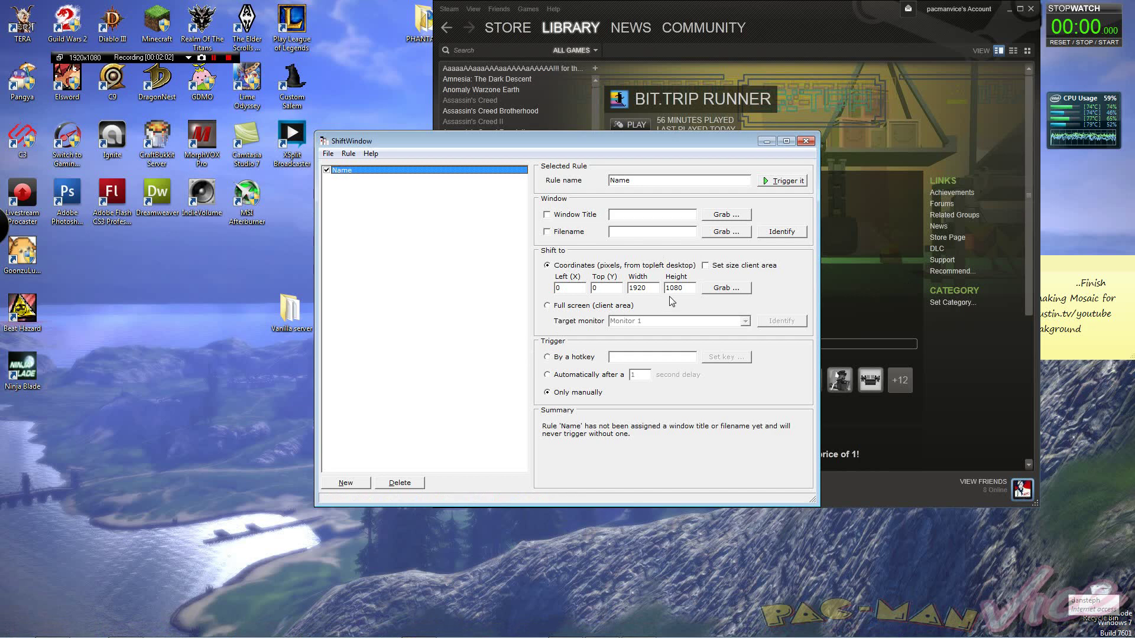
Step: Set the rule's target size to a width of 1280 and a height of 720 pixels
{"action": "double_click", "coordinate": [637, 288]}
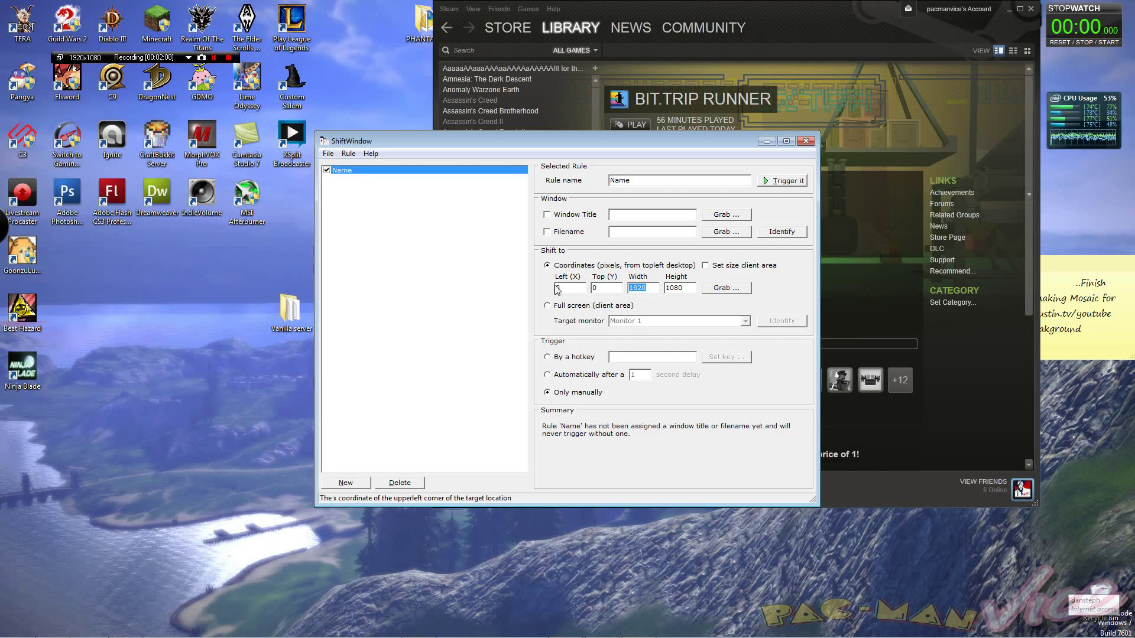
{"action": "type", "text": "1280"}
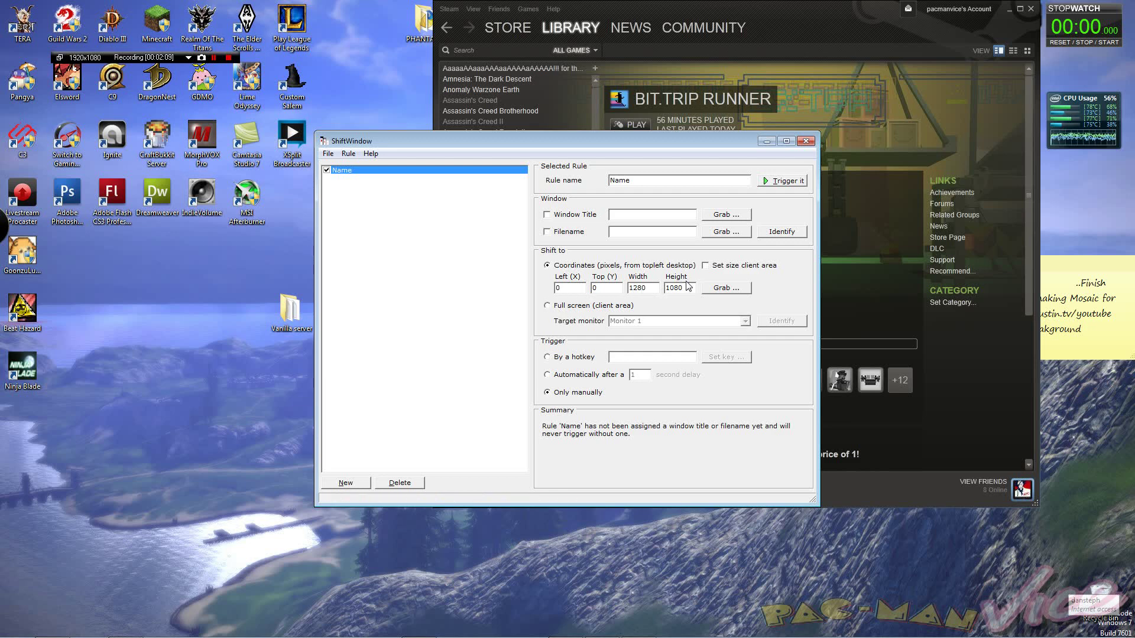
{"action": "double_click", "coordinate": [687, 288]}
{"action": "type", "text": "720"}
{"action": "left_click", "coordinate": [514, 303]}
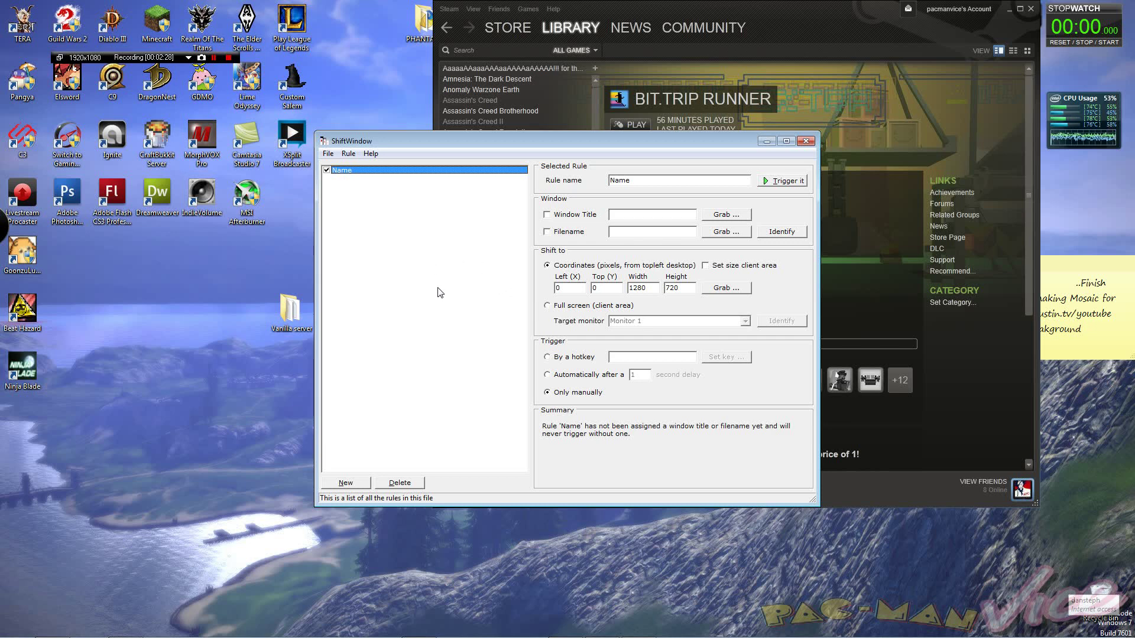
Step: Toggle the client area size option on and off, and switch the shift target to full screen and back to coordinates
{"action": "left_click", "coordinate": [712, 268]}
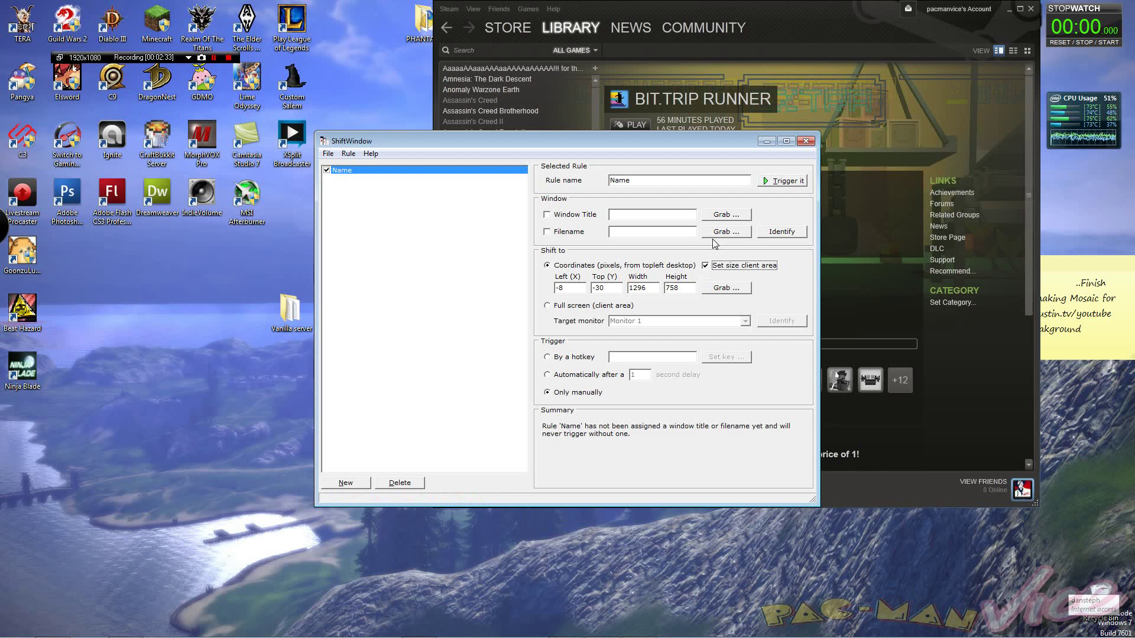
{"action": "left_click", "coordinate": [705, 266]}
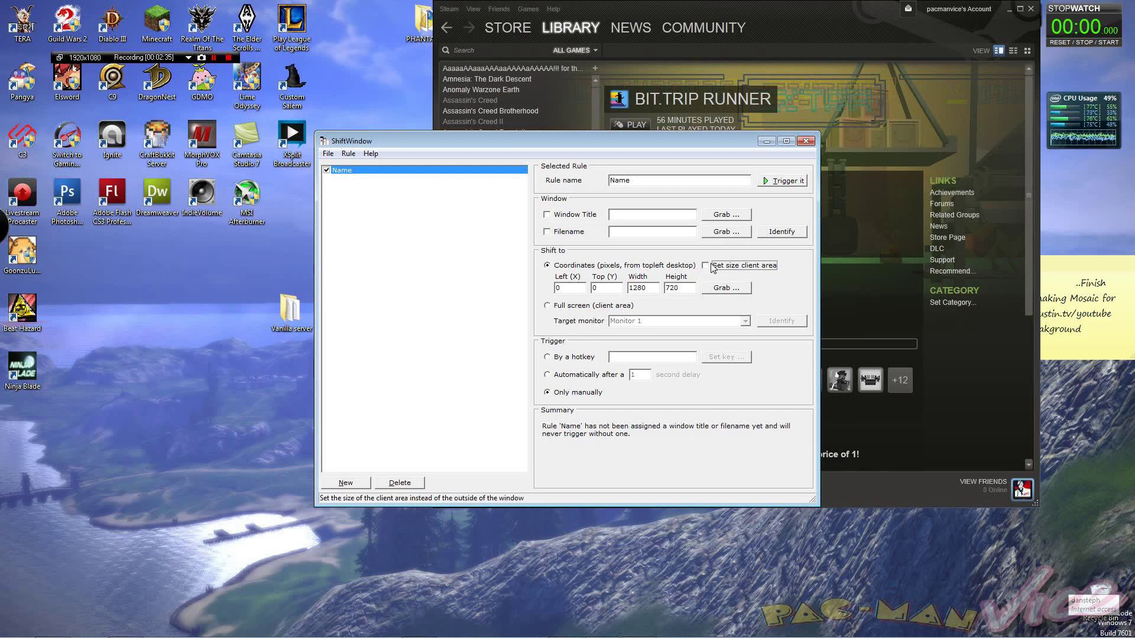
{"action": "left_click", "coordinate": [713, 267]}
{"action": "left_click", "coordinate": [713, 267]}
{"action": "left_click", "coordinate": [547, 306]}
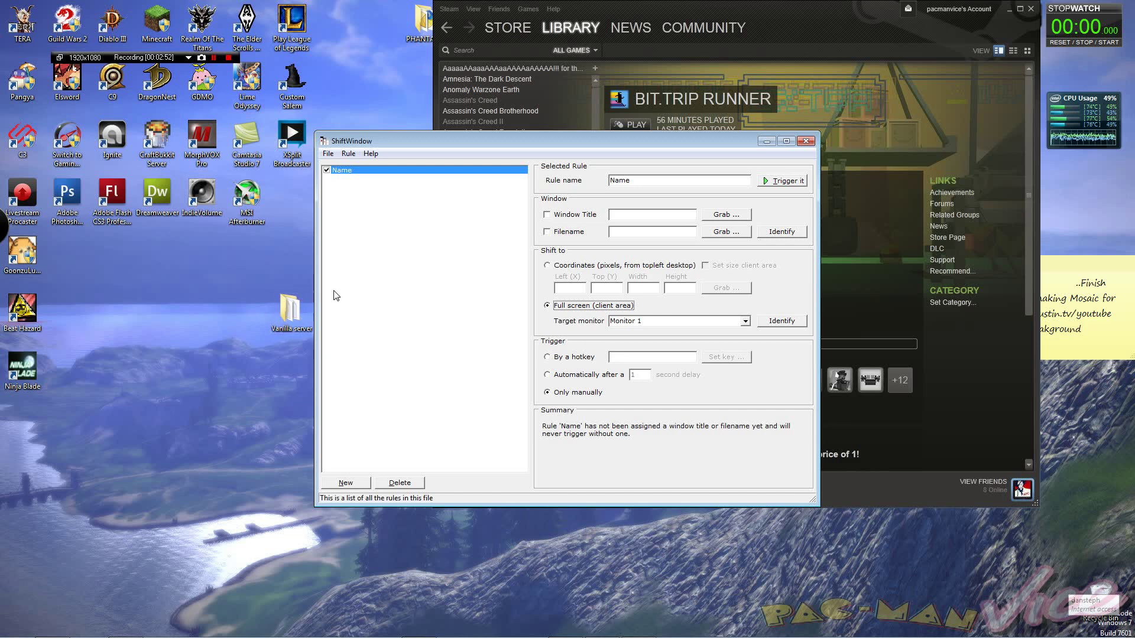
{"action": "left_click", "coordinate": [583, 267]}
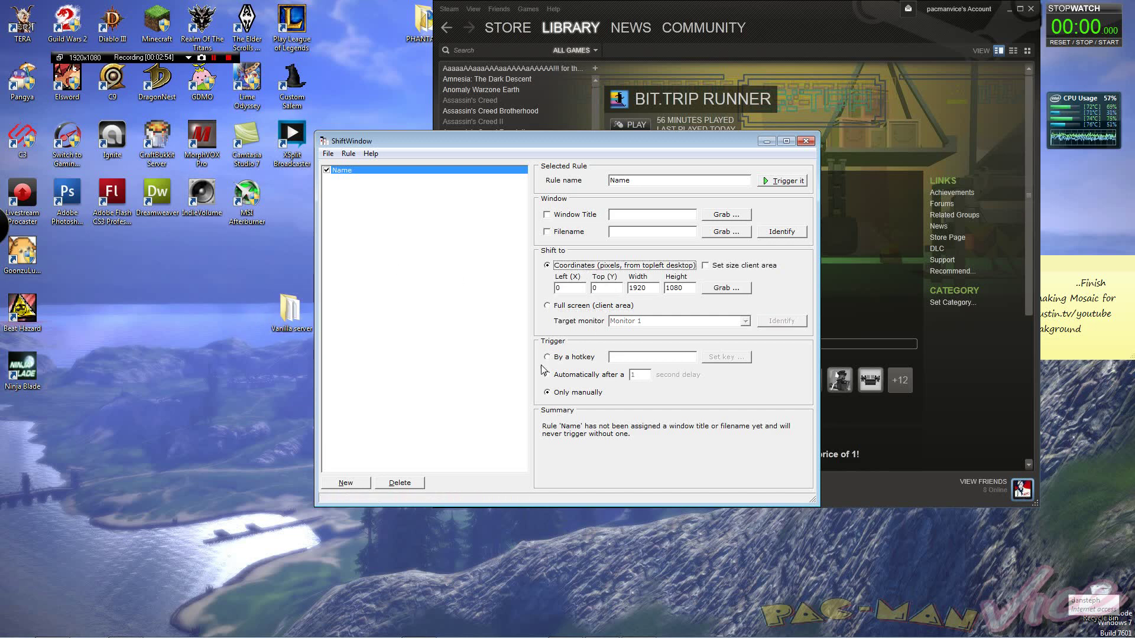
Step: Make the rule trigger by a hotkey and assign Shift+C to it
{"action": "left_click", "coordinate": [561, 358]}
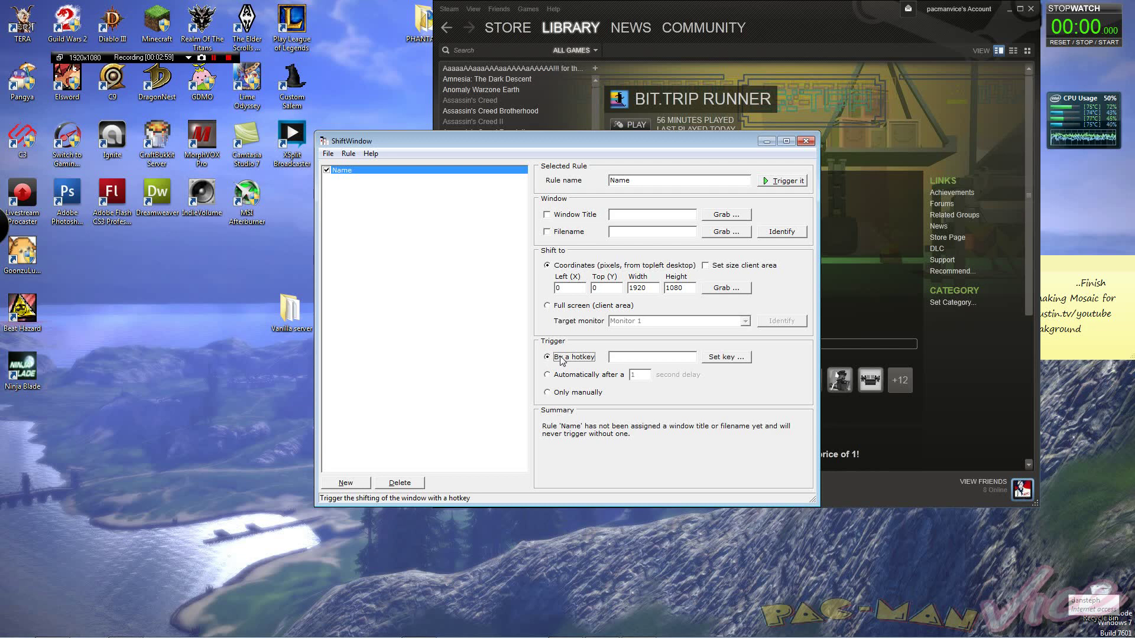
{"action": "left_click", "coordinate": [711, 358]}
{"action": "key", "text": "shift+c"}
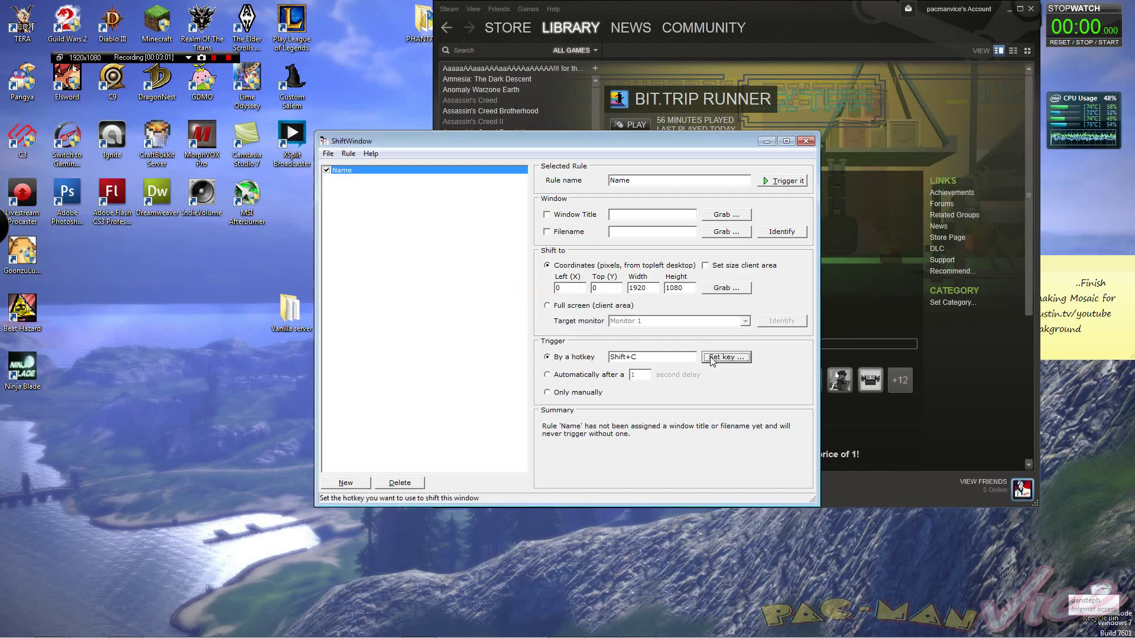
{"action": "key", "text": "shift+Tab"}
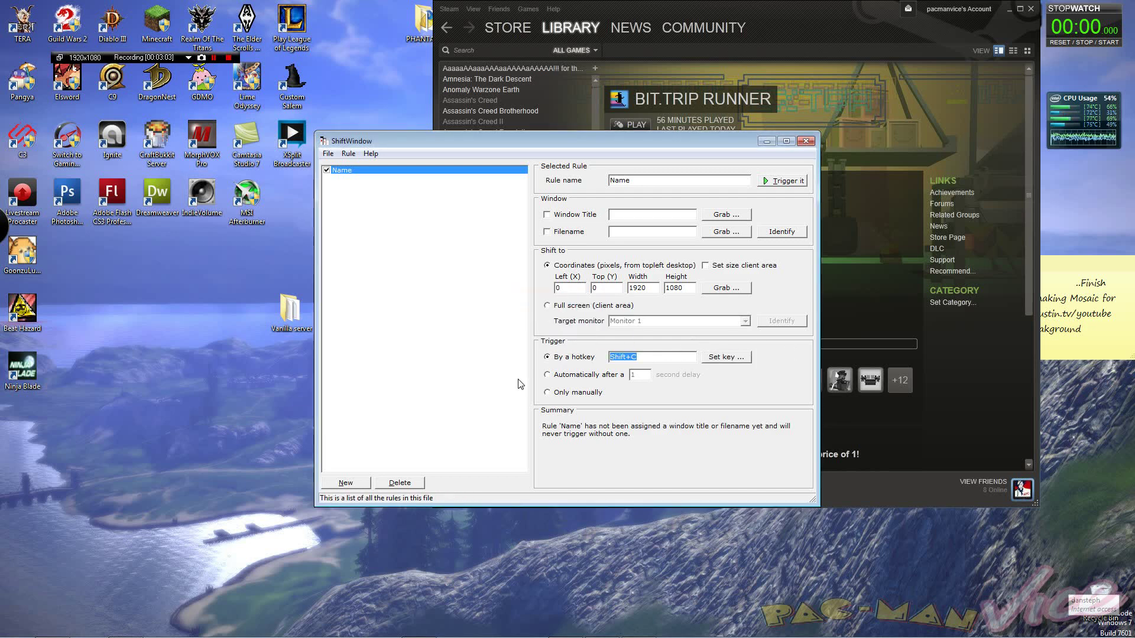
Step: Try Ctrl+C and Alt+C as the rule's hotkey, and set it back to Shift+C
{"action": "left_click", "coordinate": [725, 358]}
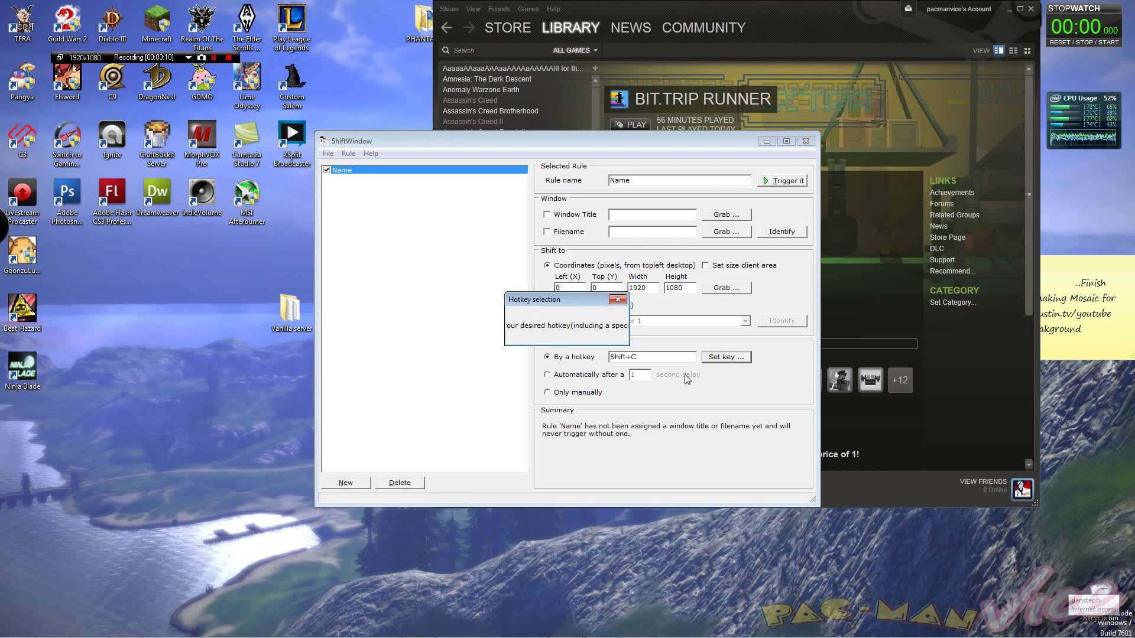
{"action": "key", "text": "ctrl+c"}
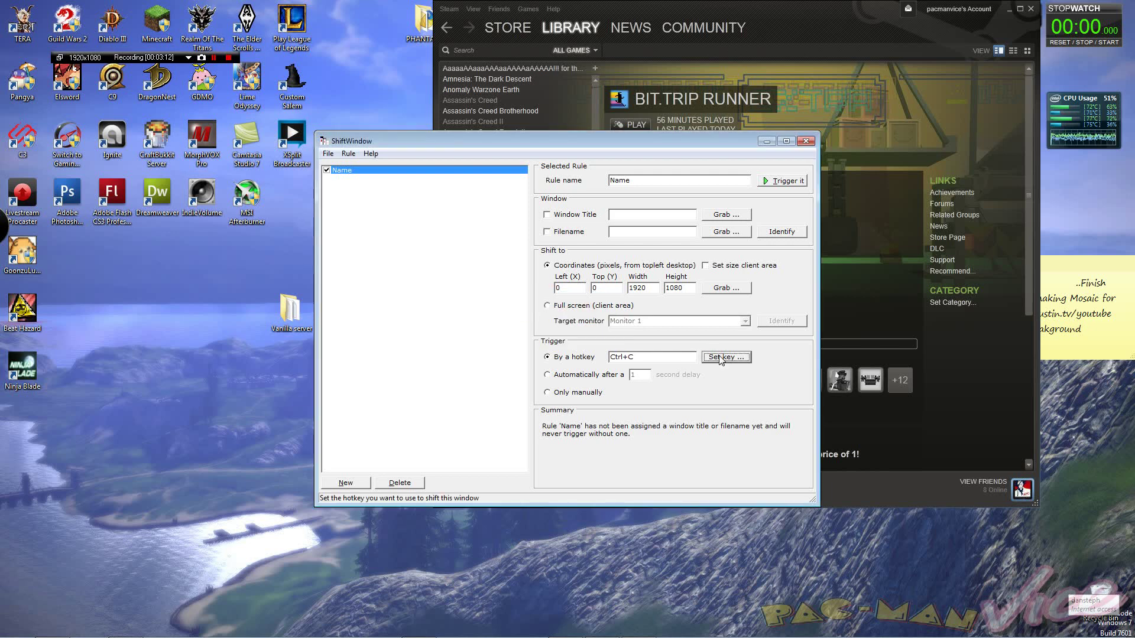
{"action": "key", "text": "alt+c"}
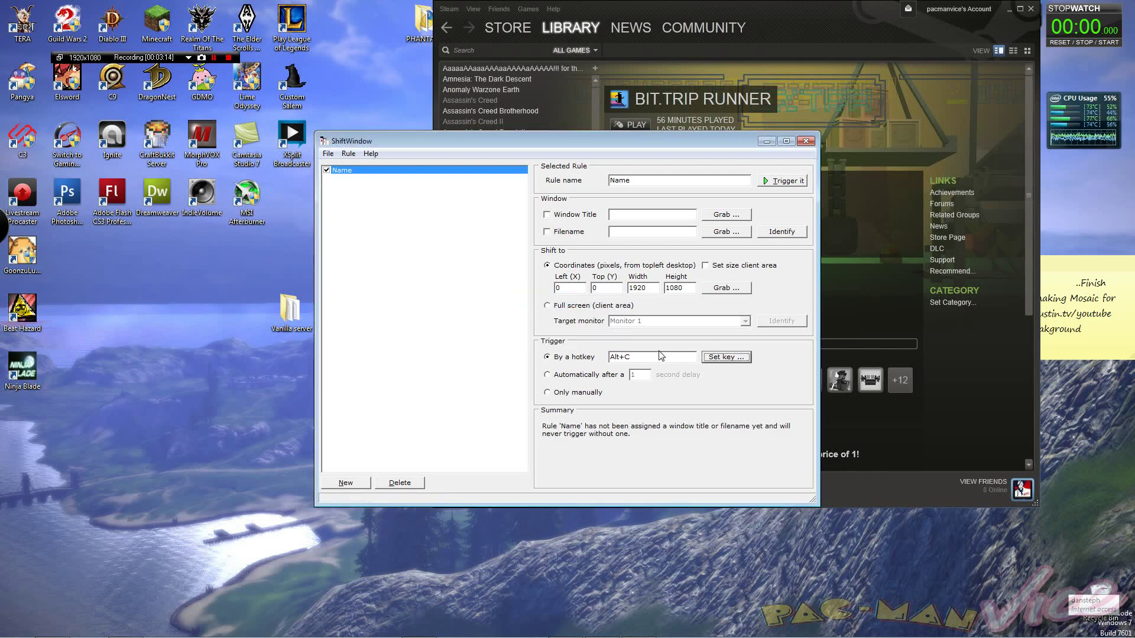
{"action": "left_click", "coordinate": [726, 357]}
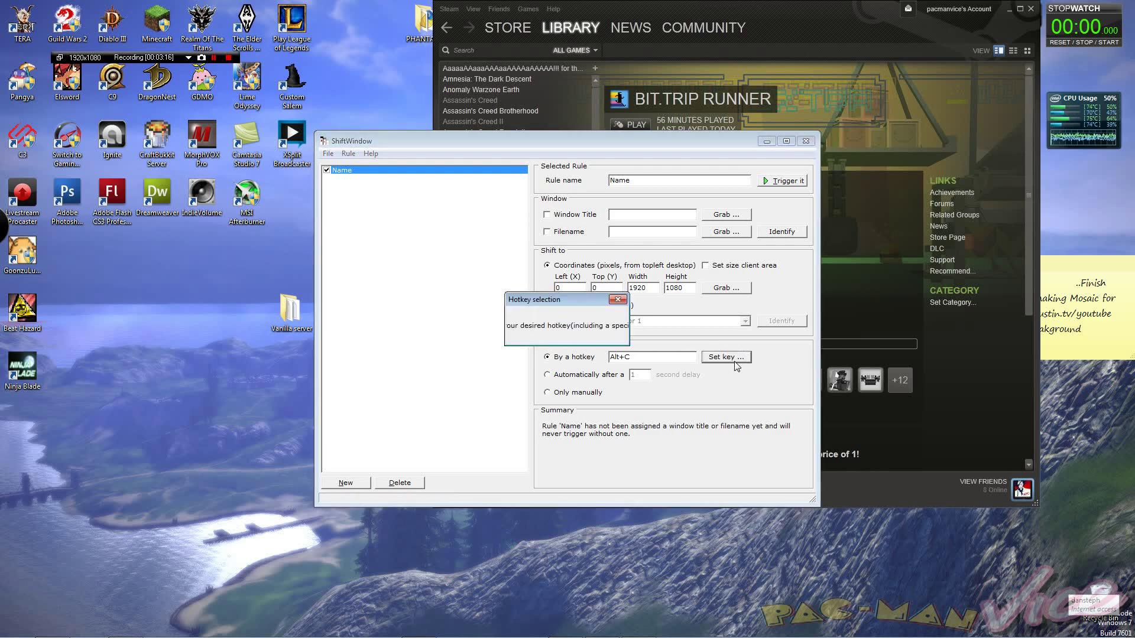
{"action": "key", "text": "shift+c"}
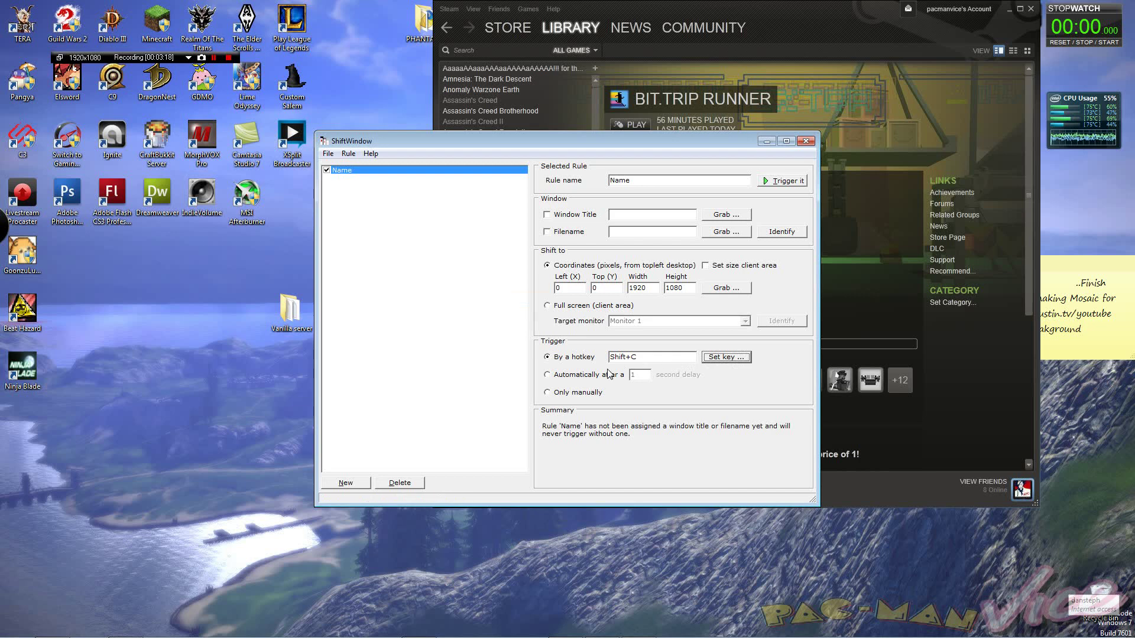
Step: Change the rule's trigger to automatic with a 0 second delay
{"action": "left_click", "coordinate": [465, 585]}
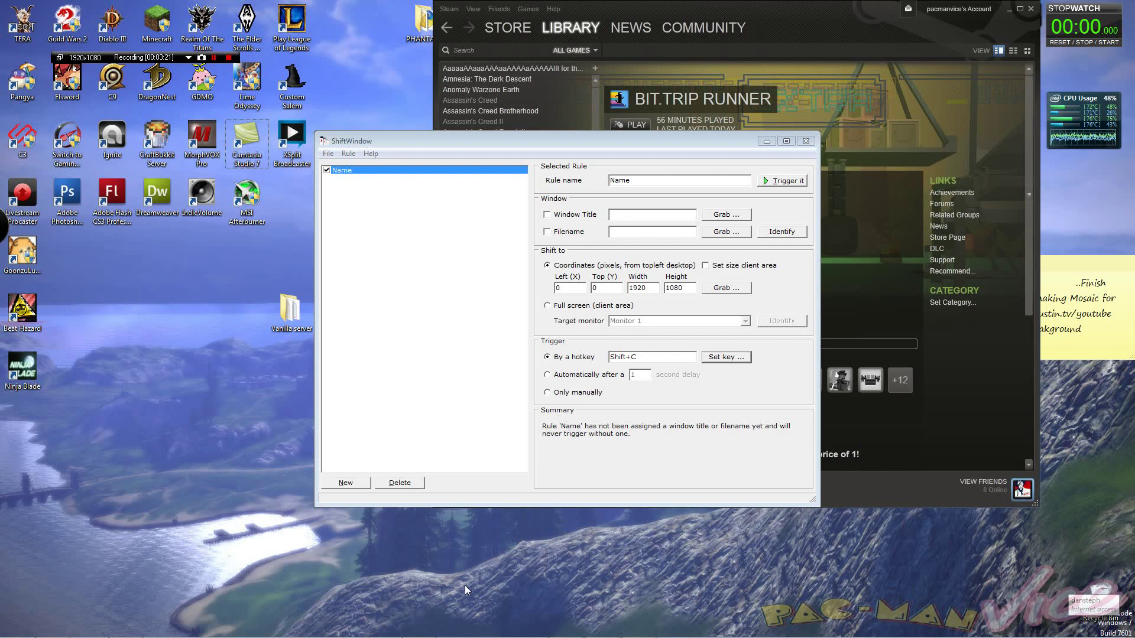
{"action": "left_click", "coordinate": [362, 424]}
{"action": "left_click", "coordinate": [591, 376]}
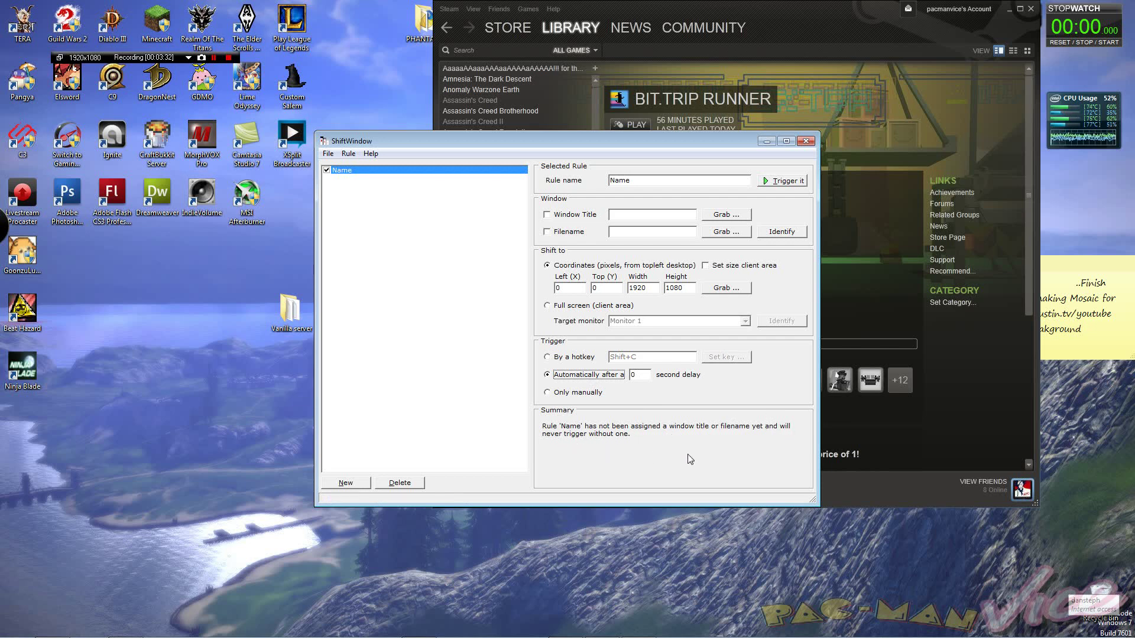
Step: Set the rule's automatic trigger delay to 5 seconds
{"action": "left_click", "coordinate": [638, 375]}
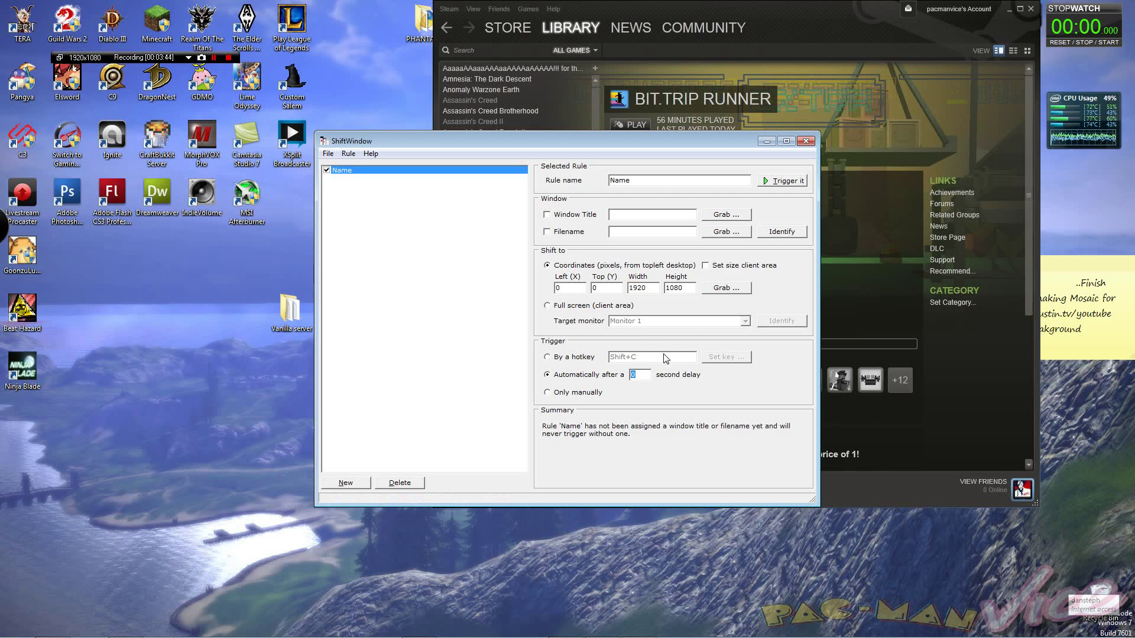
{"action": "type", "text": "5"}
{"action": "left_click", "coordinate": [500, 331]}
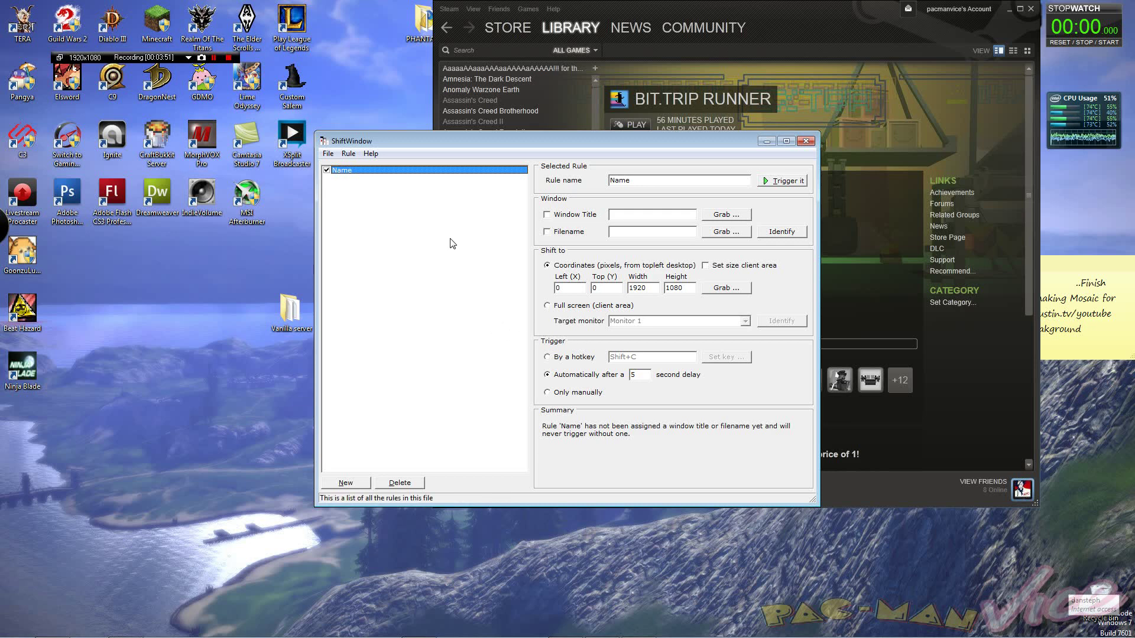
Step: Grab Steam from the visible windows as the rule's window title
{"action": "left_click", "coordinate": [726, 218]}
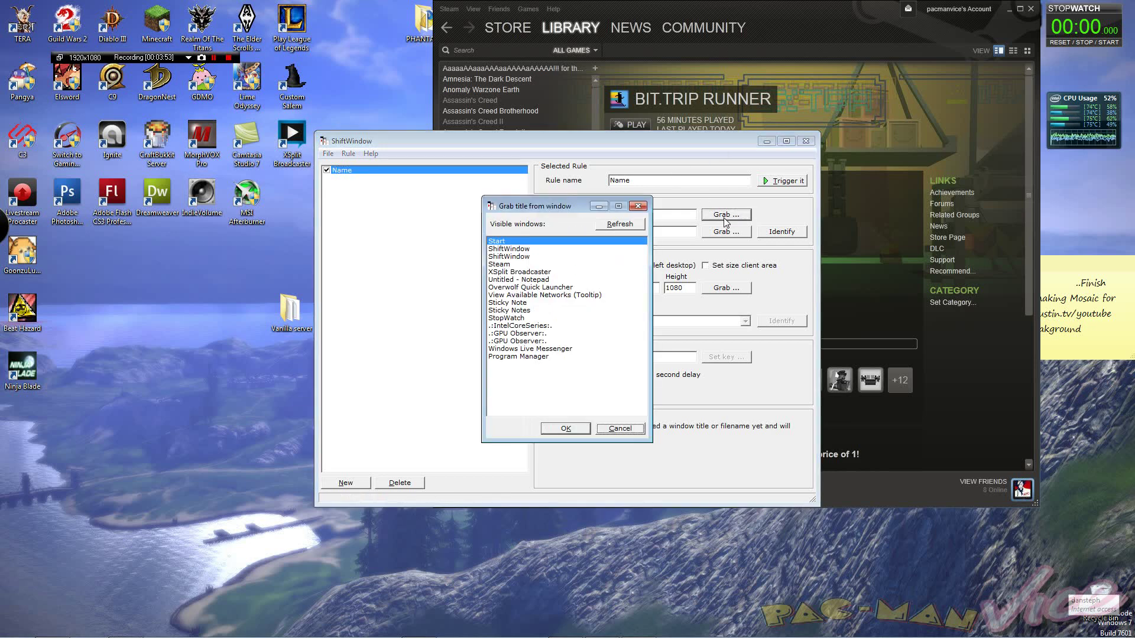
{"action": "left_click", "coordinate": [523, 274]}
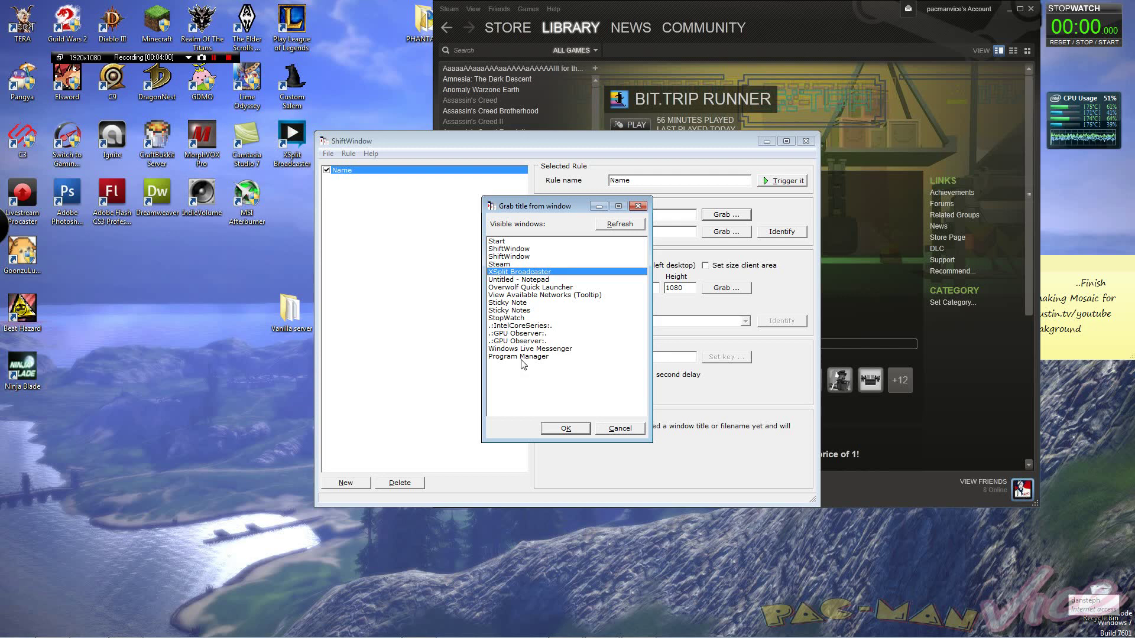
{"action": "left_click", "coordinate": [510, 265]}
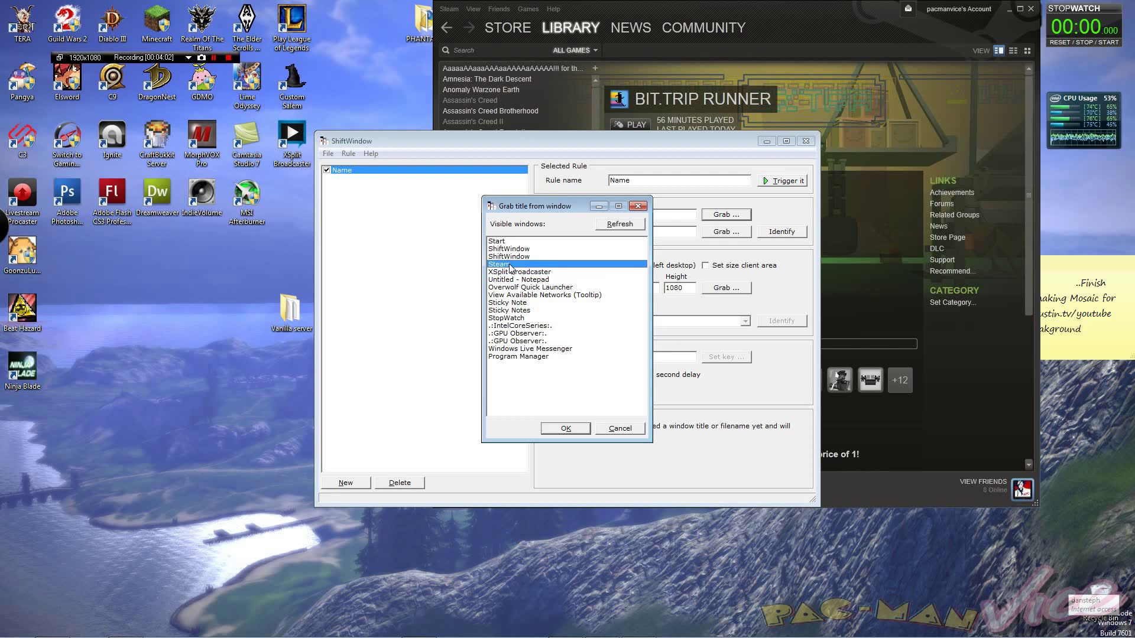
{"action": "left_click", "coordinate": [566, 427]}
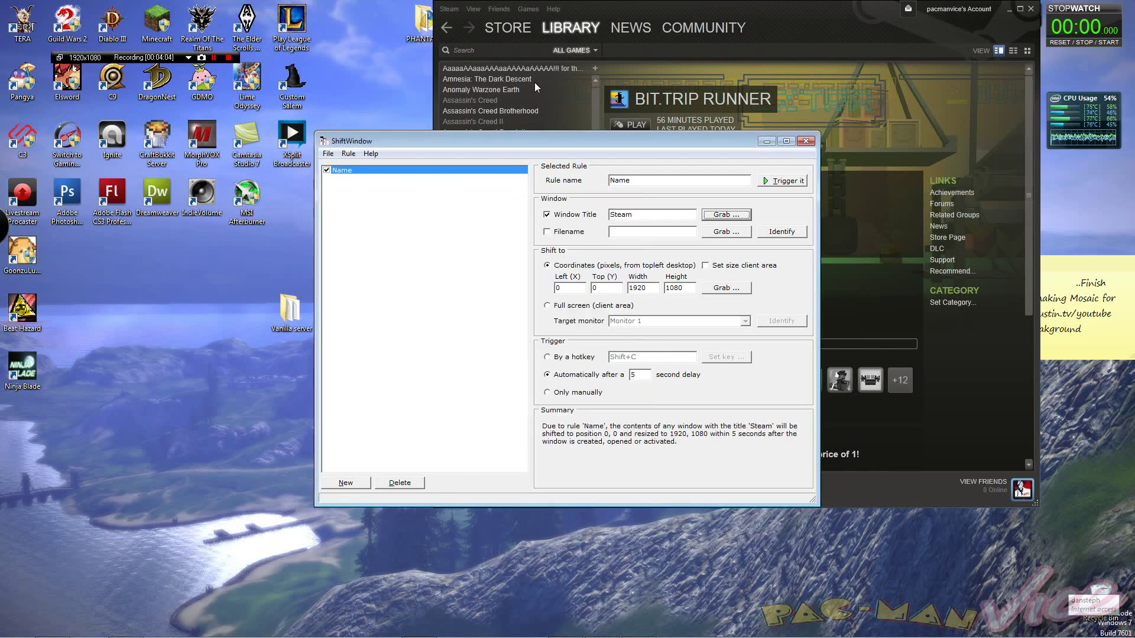
Step: Activate the Steam window to test the automatic shift, and set the rule to trigger only manually
{"action": "left_click_drag", "start_coordinate": [627, 147], "coordinate": [395, 114]}
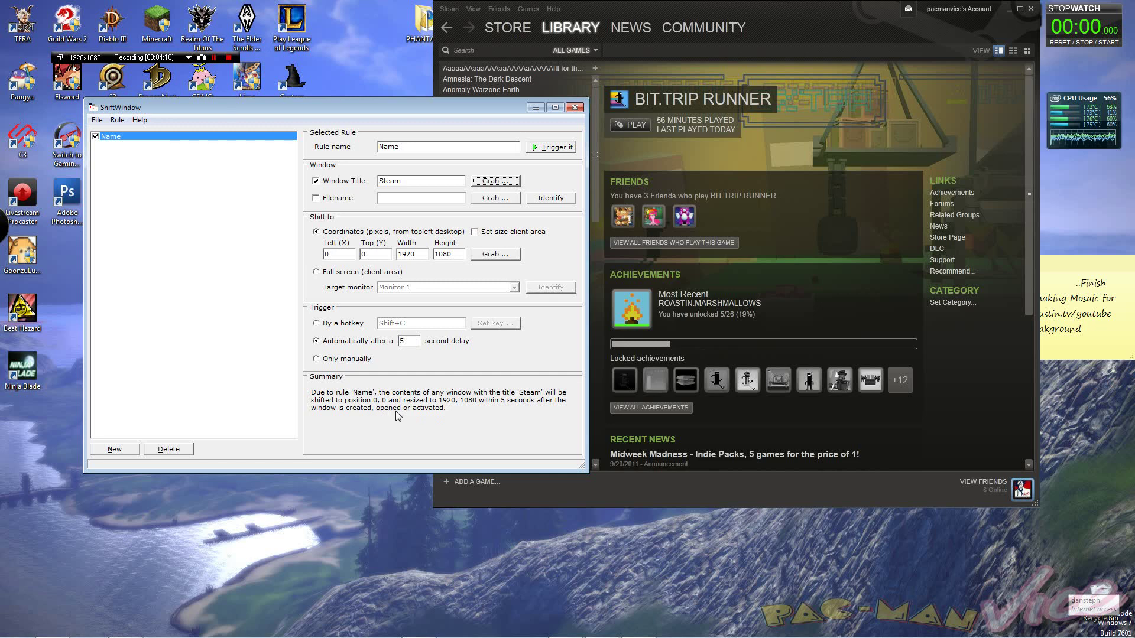
{"action": "left_click", "coordinate": [690, 494]}
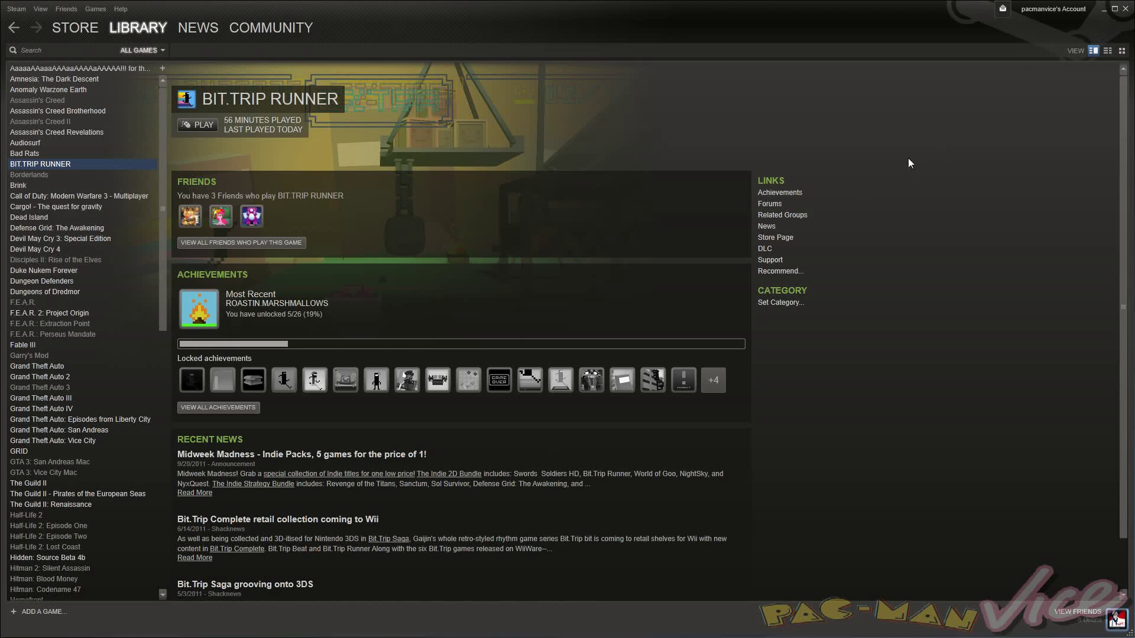
{"action": "left_click", "coordinate": [325, 358]}
{"action": "key", "text": "alt+Tab"}
{"action": "key", "text": "alt+Tab"}
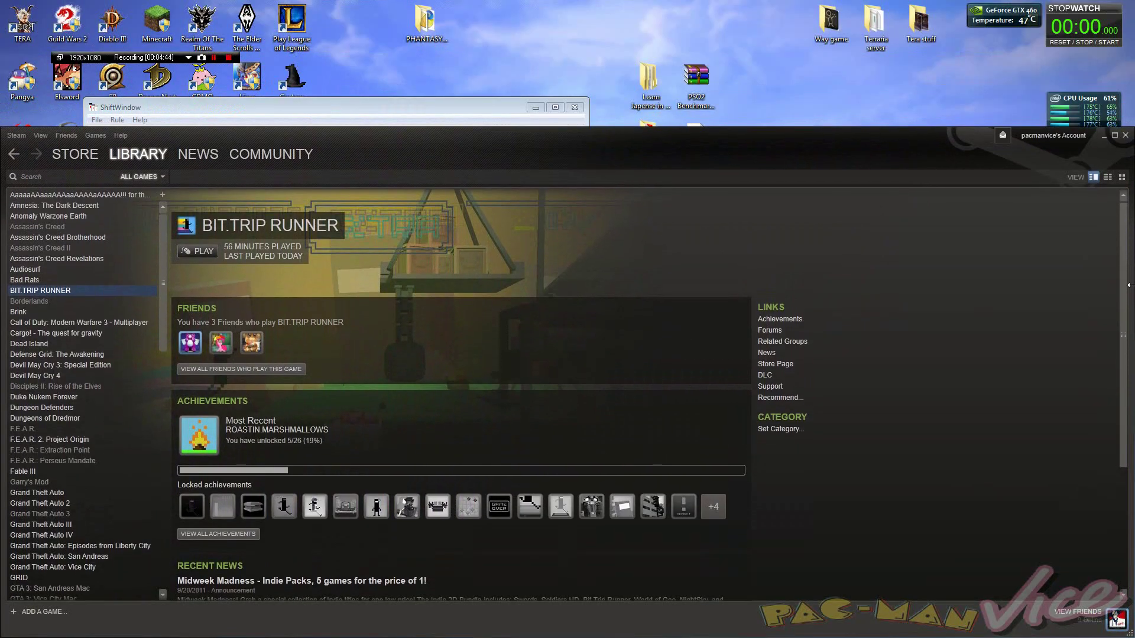
Step: Shrink the Steam window and move it beside the rule settings so both windows can be used
{"action": "left_click_drag", "start_coordinate": [1131, 304], "coordinate": [749, 303]}
{"action": "double_click", "coordinate": [732, 137]}
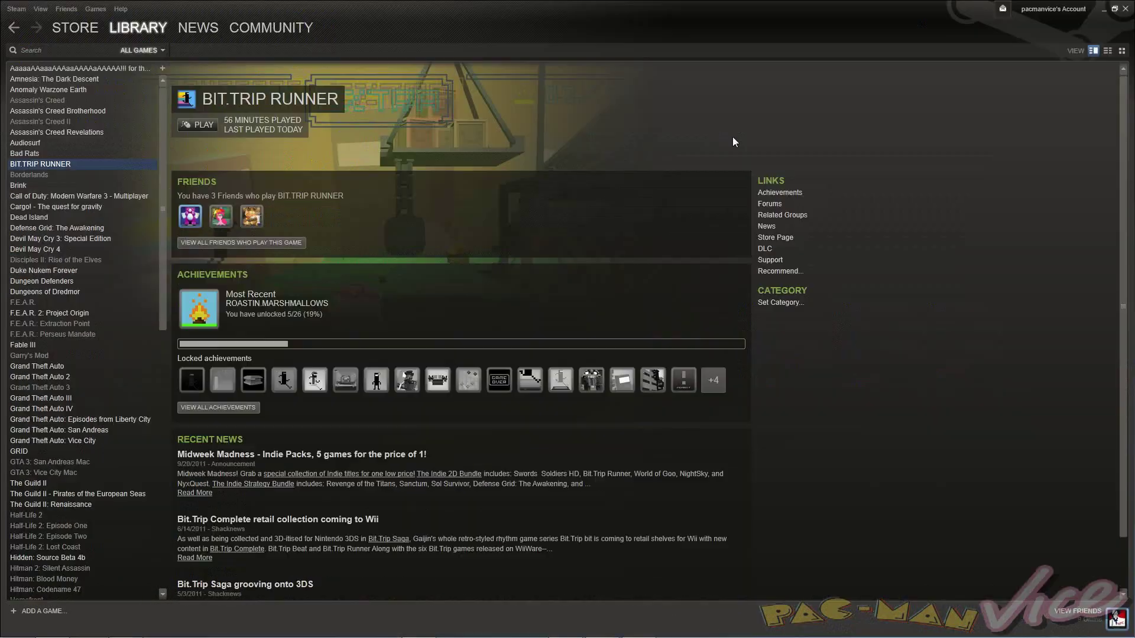
{"action": "left_click", "coordinate": [1113, 9]}
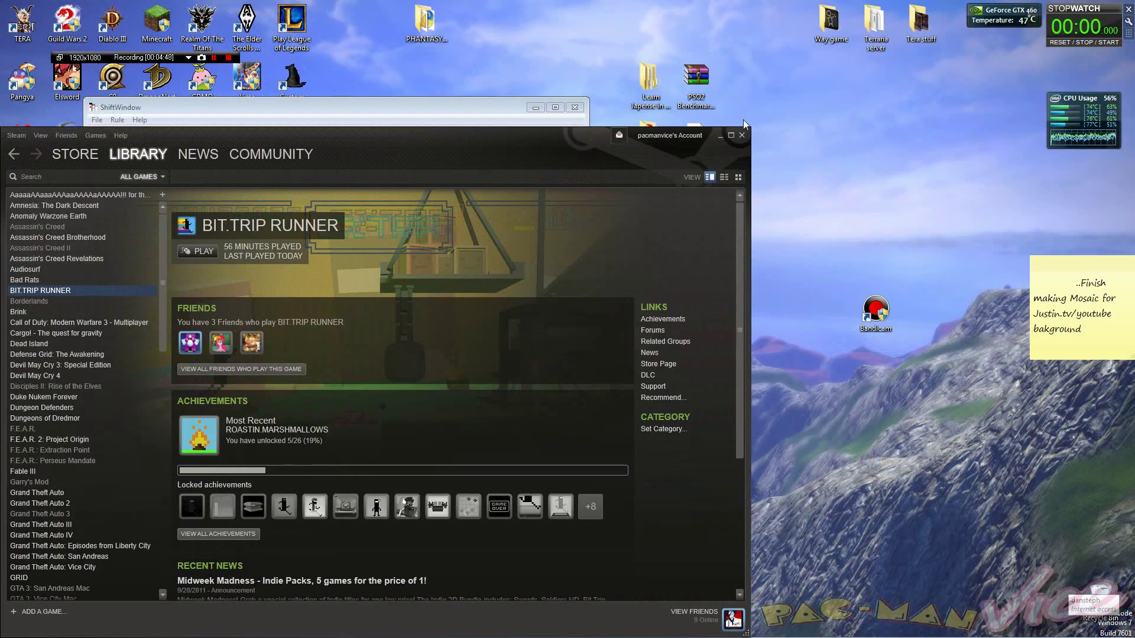
{"action": "left_click_drag", "start_coordinate": [747, 125], "coordinate": [532, 173]}
{"action": "left_click_drag", "start_coordinate": [360, 182], "coordinate": [923, 59]}
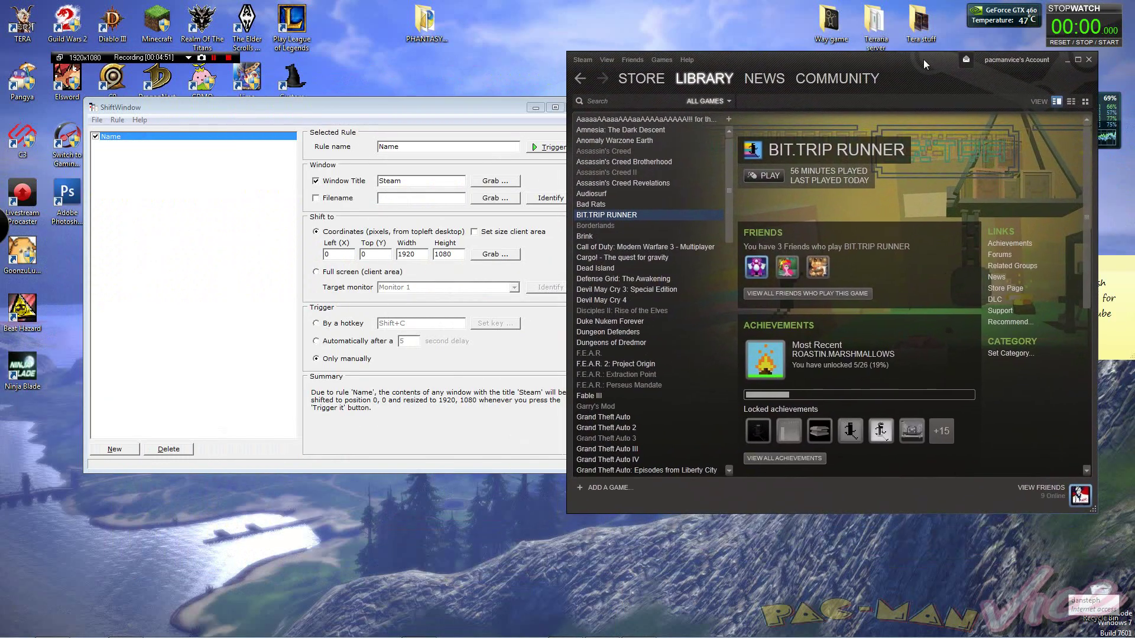
Step: Make the rule trigger automatically after a 3 second delay and activate the Steam window to test it
{"action": "left_click", "coordinate": [331, 357]}
{"action": "left_click", "coordinate": [329, 343]}
{"action": "left_click", "coordinate": [743, 500]}
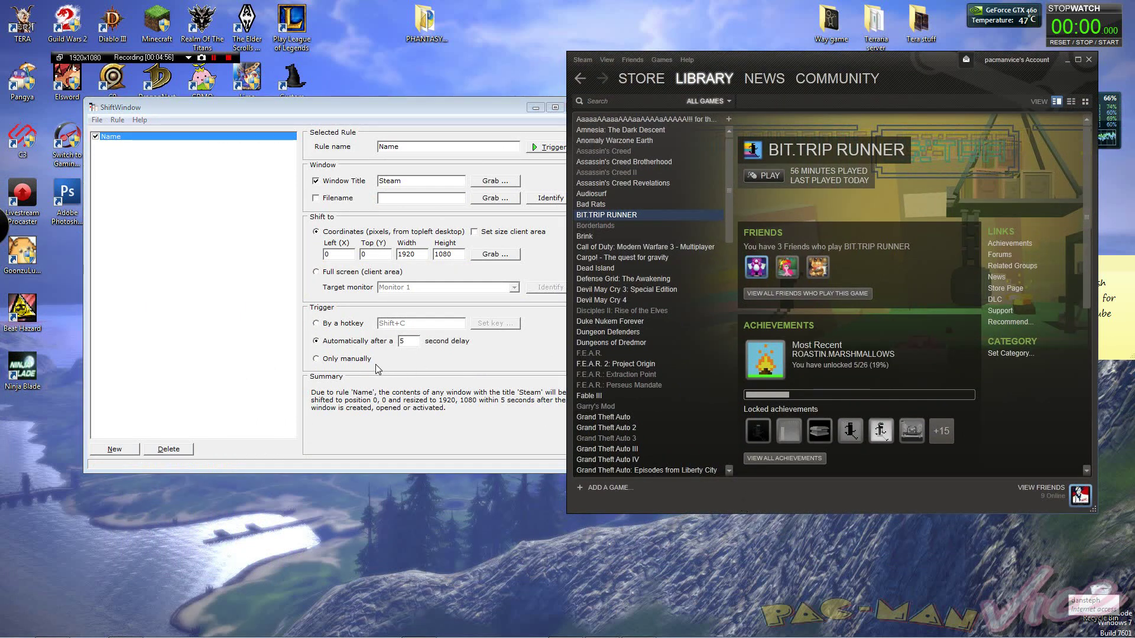
{"action": "left_click", "coordinate": [353, 344]}
{"action": "type", "text": "3"}
{"action": "left_click", "coordinate": [682, 491]}
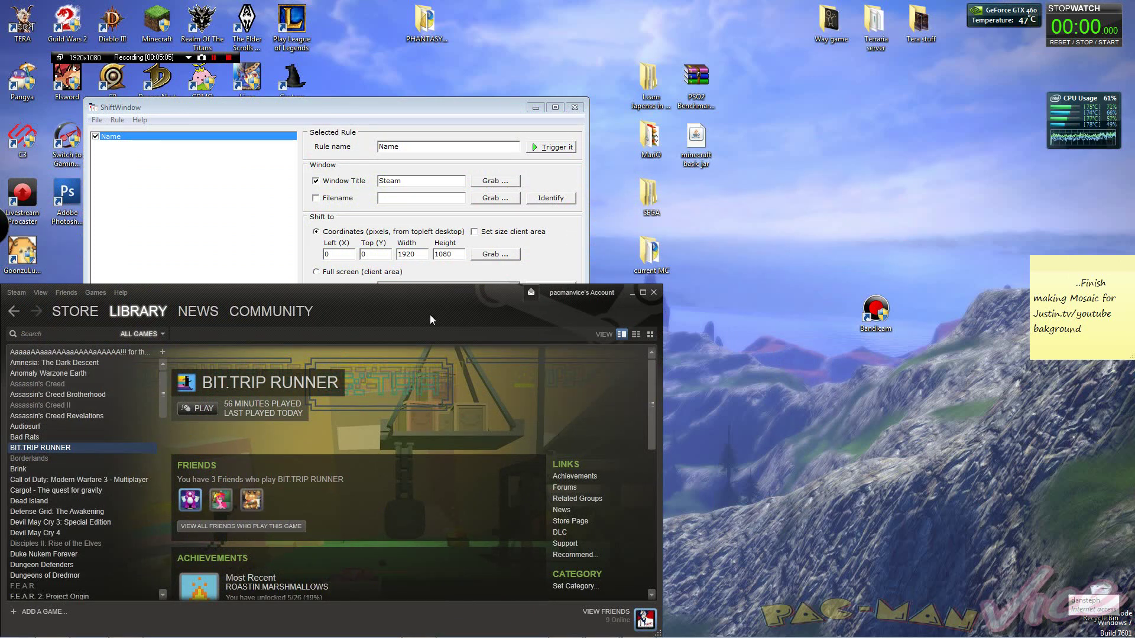
Step: Reactivate the Steam window to repeat the automatic shift test, and maximize and restore it
{"action": "left_click", "coordinate": [298, 266]}
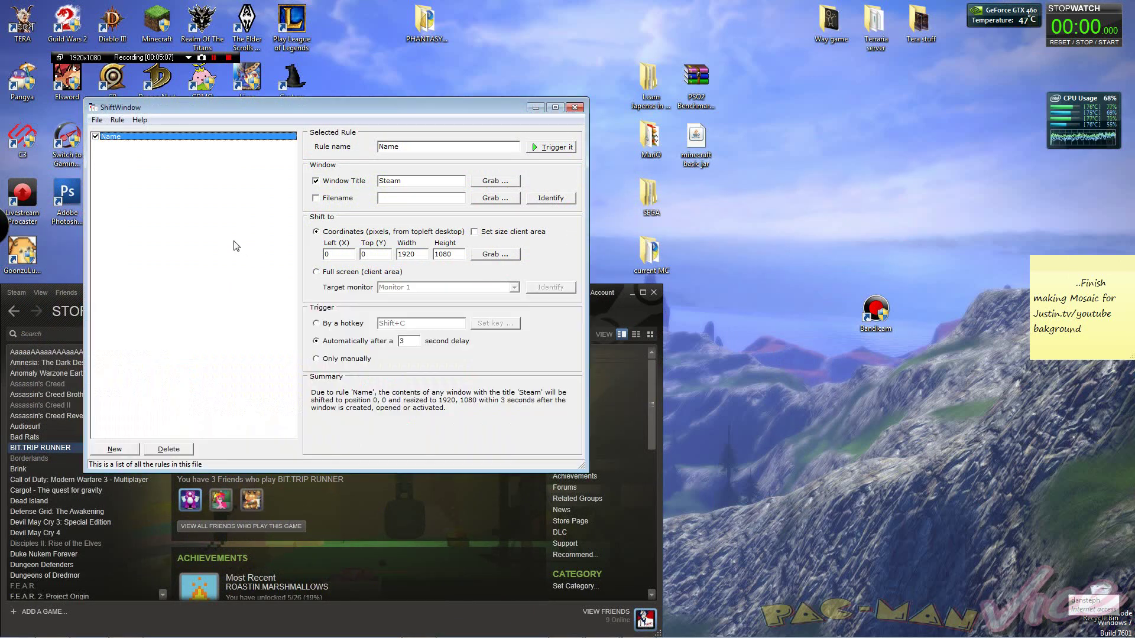
{"action": "left_click", "coordinate": [613, 312]}
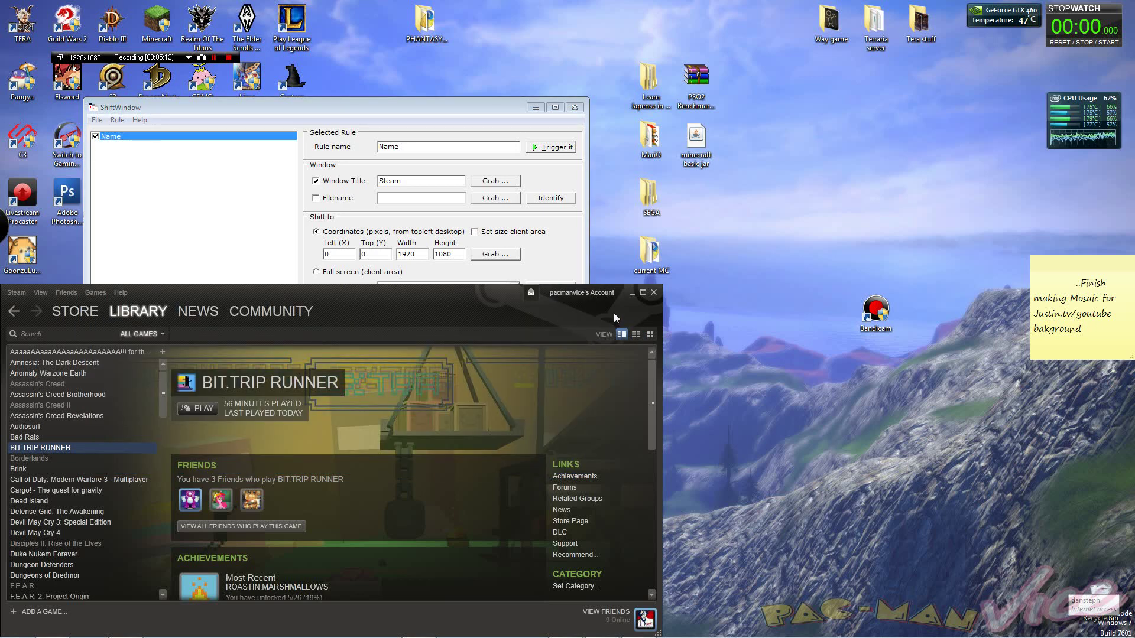
{"action": "double_click", "coordinate": [613, 313]}
{"action": "left_click", "coordinate": [1114, 9]}
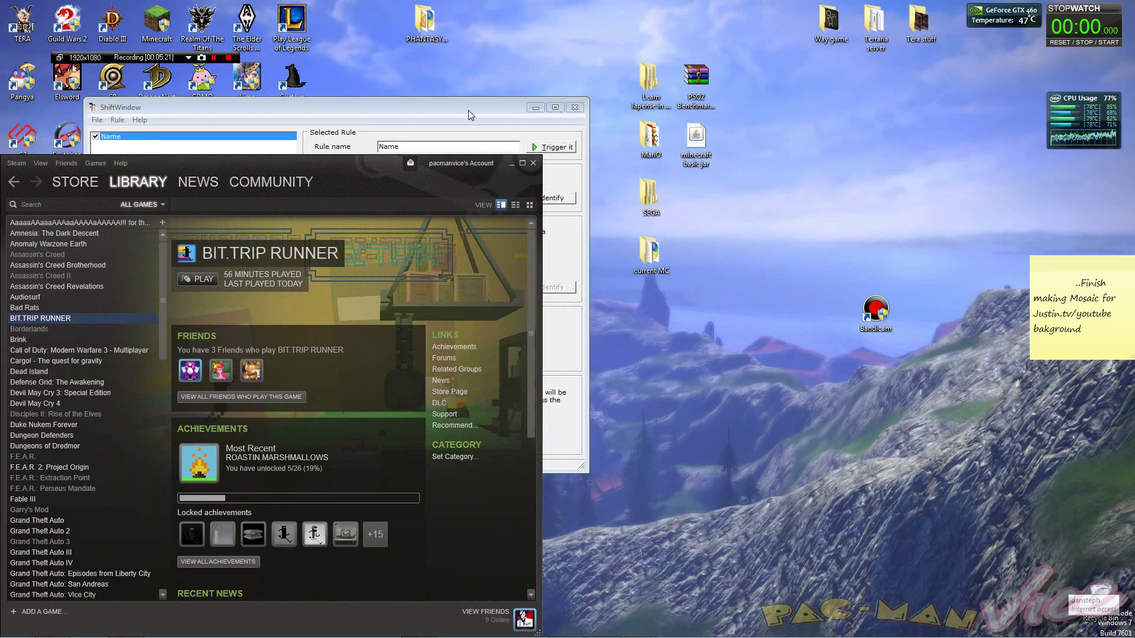
Step: Cycle the rule's trigger through the hotkey, automatic and manual options, and leave it on hotkey
{"action": "left_click", "coordinate": [789, 339]}
{"action": "key", "text": "Tab"}
{"action": "left_click", "coordinate": [797, 306]}
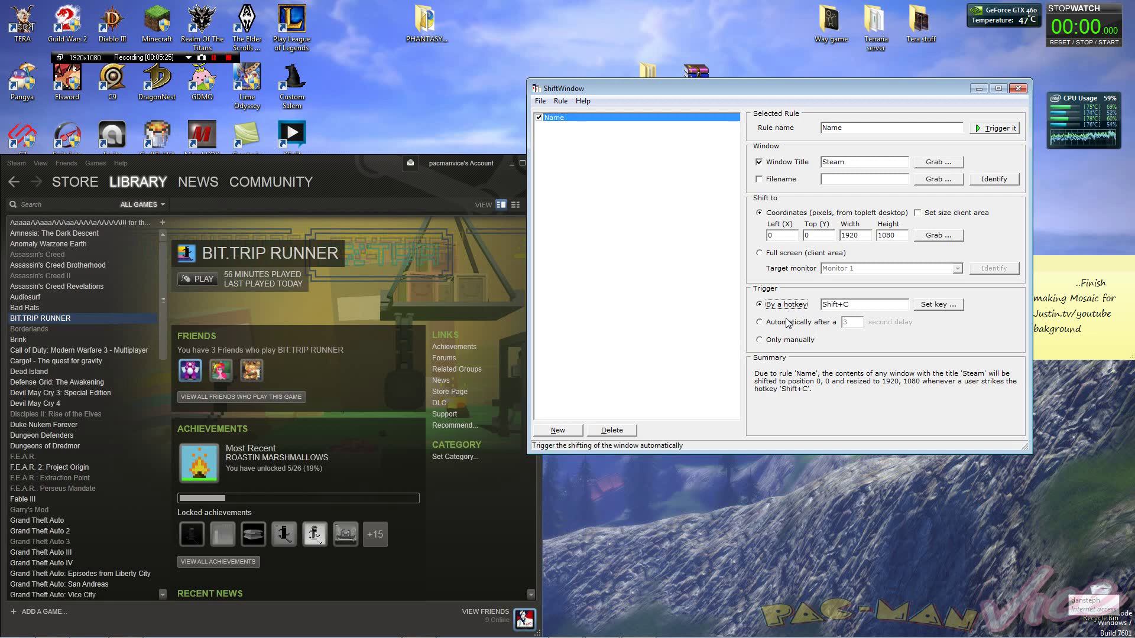
{"action": "left_click", "coordinate": [787, 323]}
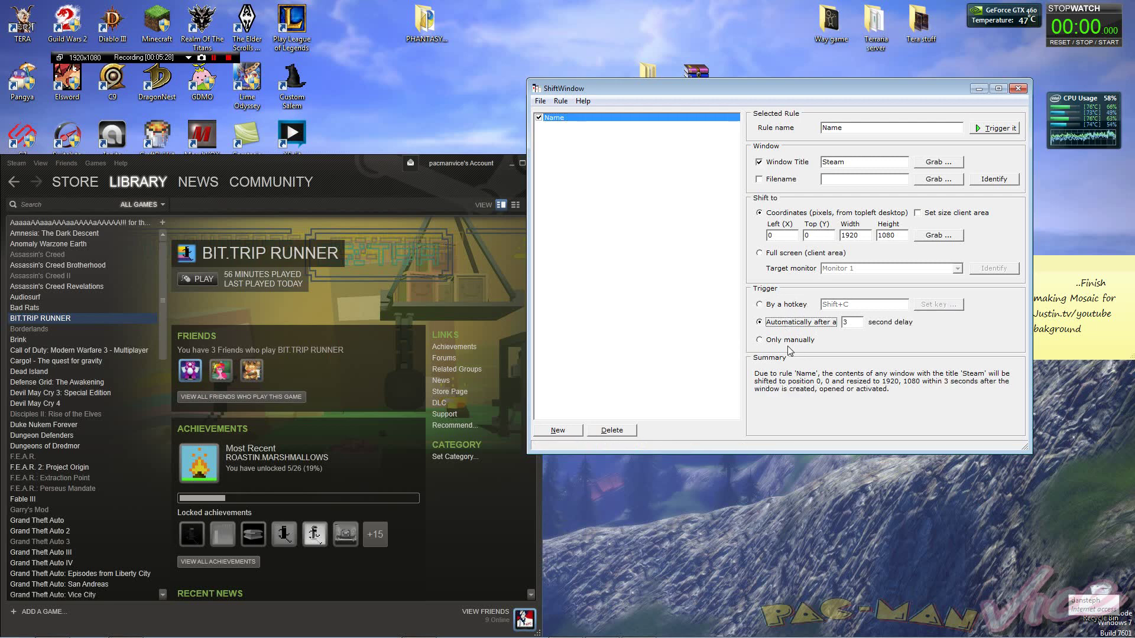
{"action": "left_click", "coordinate": [789, 341]}
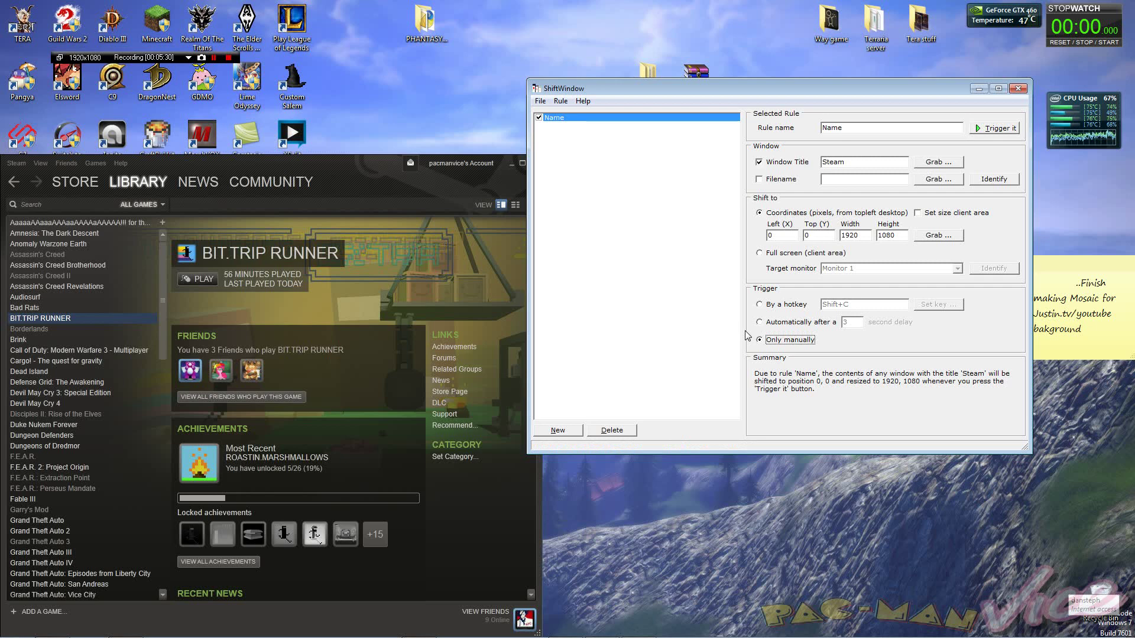
{"action": "left_click", "coordinate": [768, 304]}
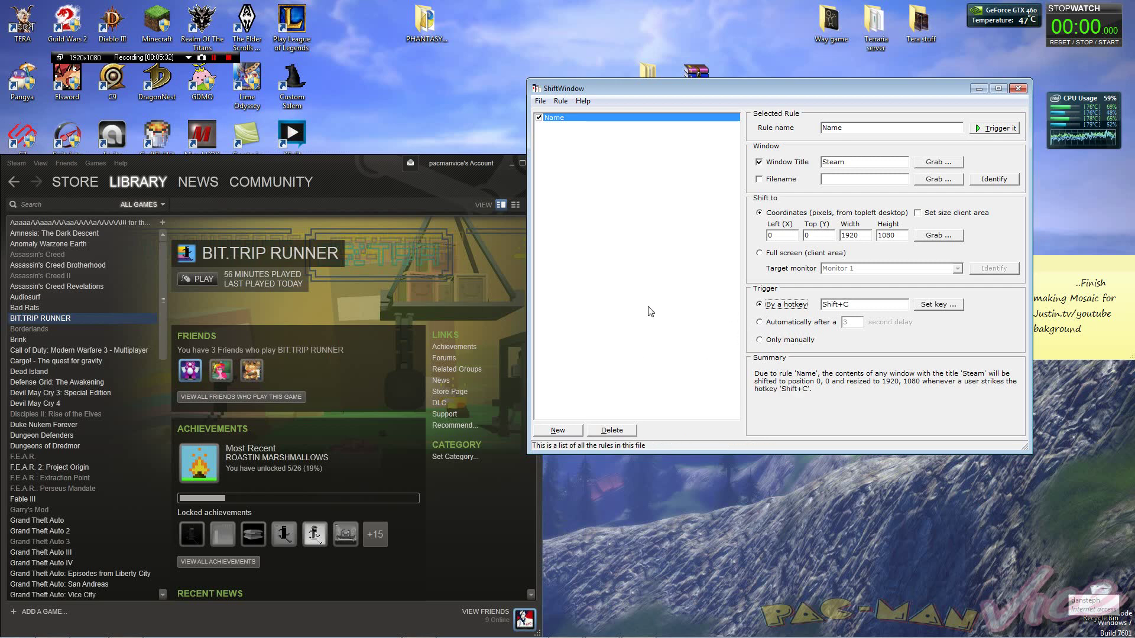
Step: Try the Shift+C hotkey in the Steam window, and reassign the rule's hotkey to Ctrl+C
{"action": "left_click", "coordinate": [473, 281]}
{"action": "key", "text": "shift+c"}
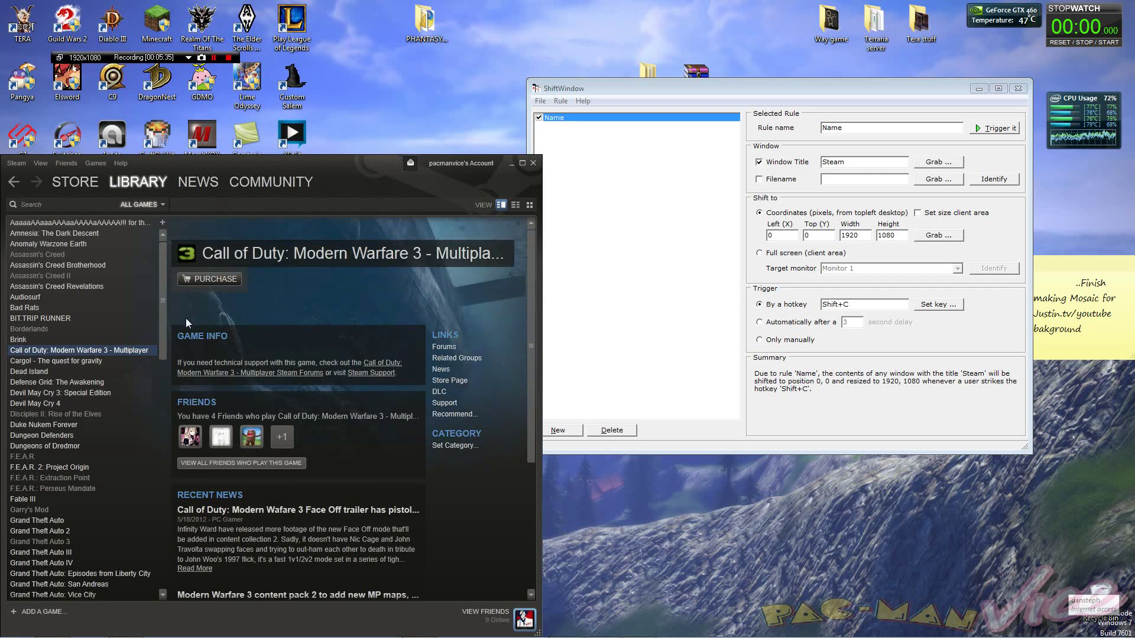
{"action": "left_click", "coordinate": [857, 303]}
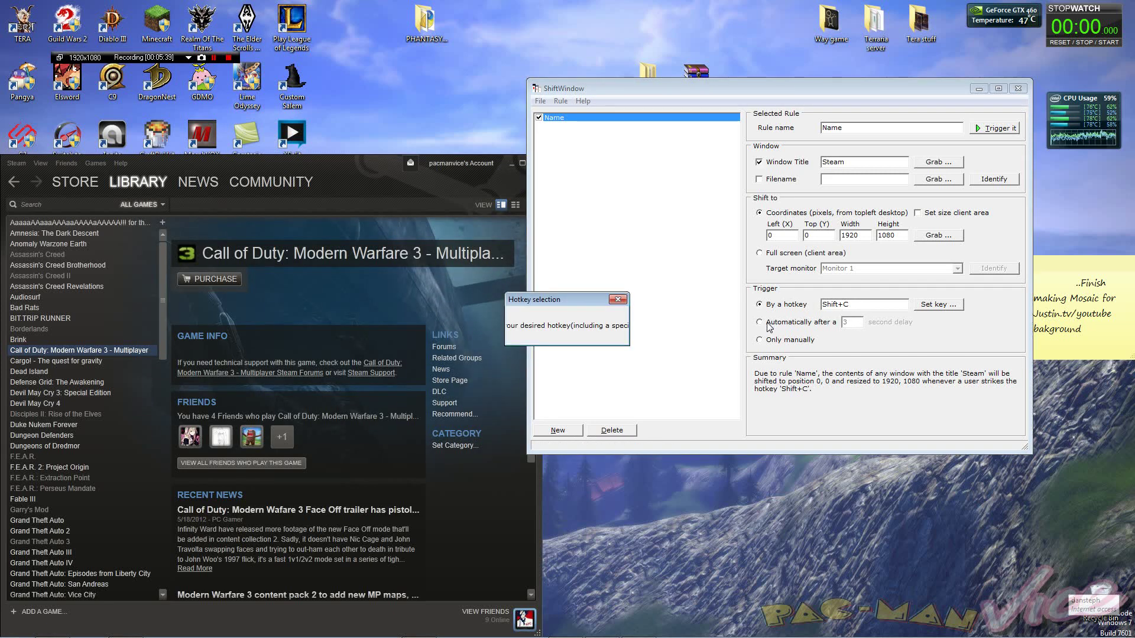
{"action": "key", "text": "ctrl+c"}
{"action": "left_click", "coordinate": [377, 303]}
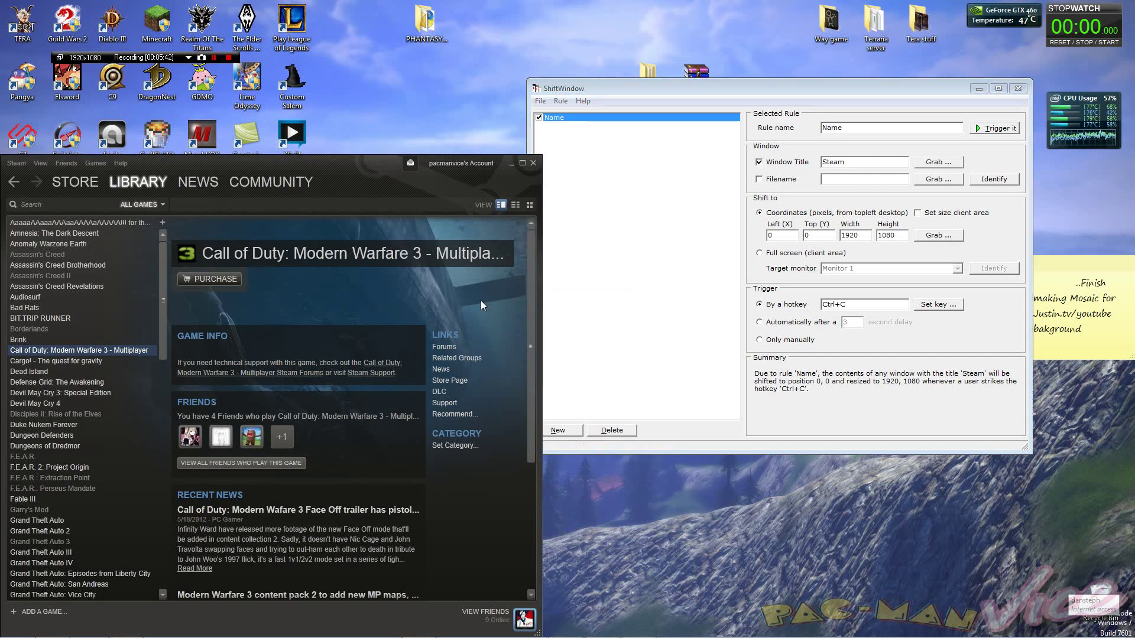
Step: Assign Alt+L as the rule's hotkey and trigger it with the Steam window active
{"action": "left_click", "coordinate": [863, 303]}
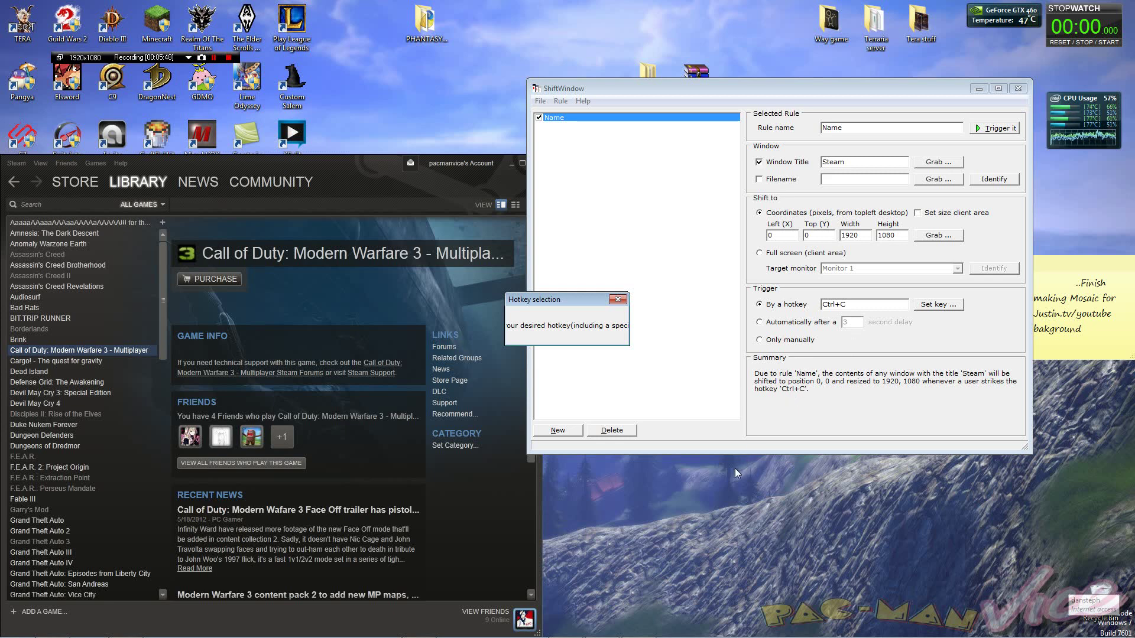
{"action": "key", "text": "alt+l"}
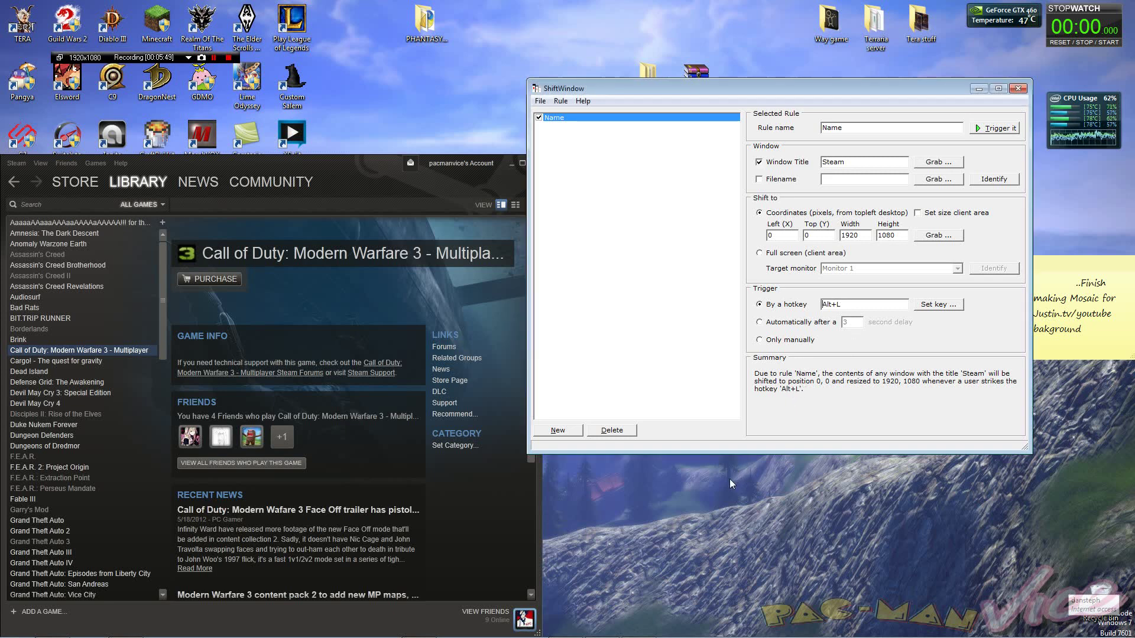
{"action": "left_click", "coordinate": [349, 318]}
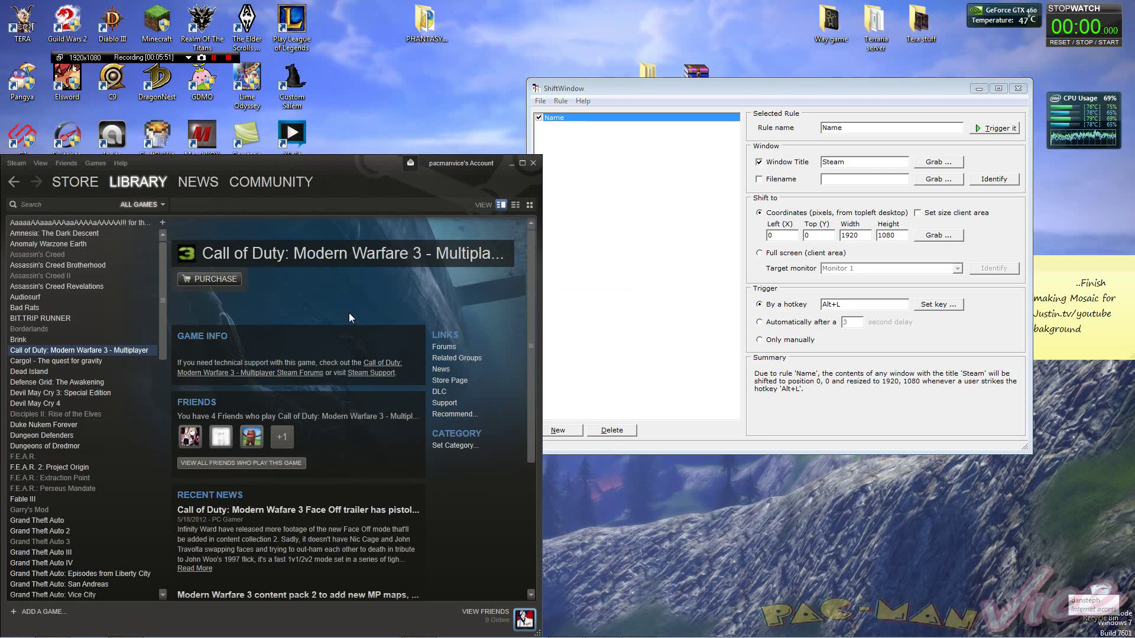
{"action": "key", "text": "alt+l"}
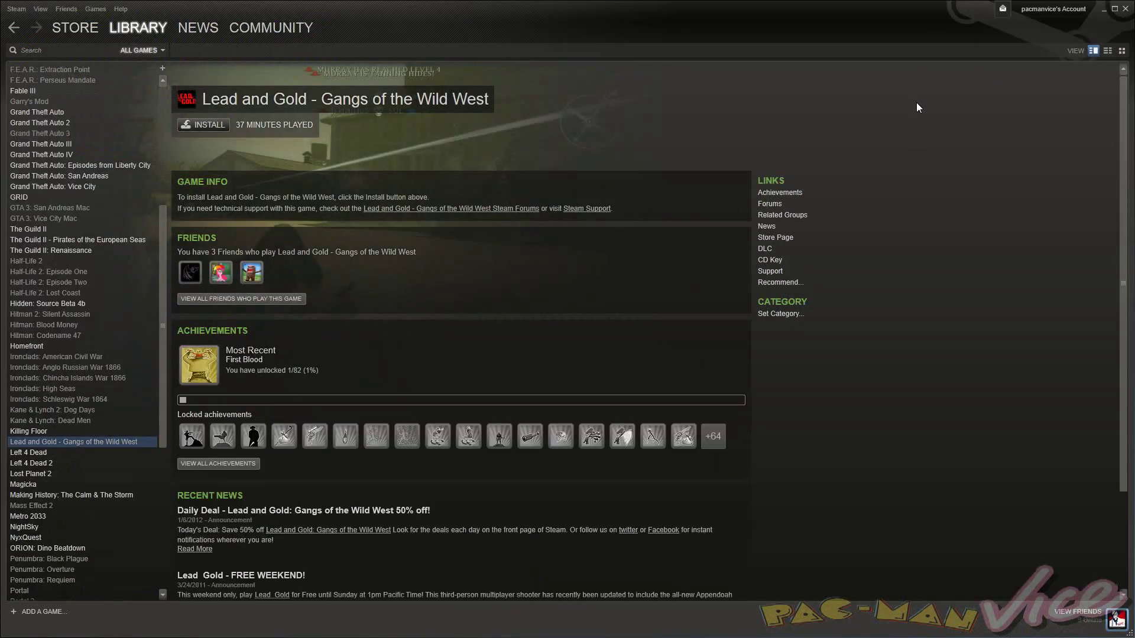
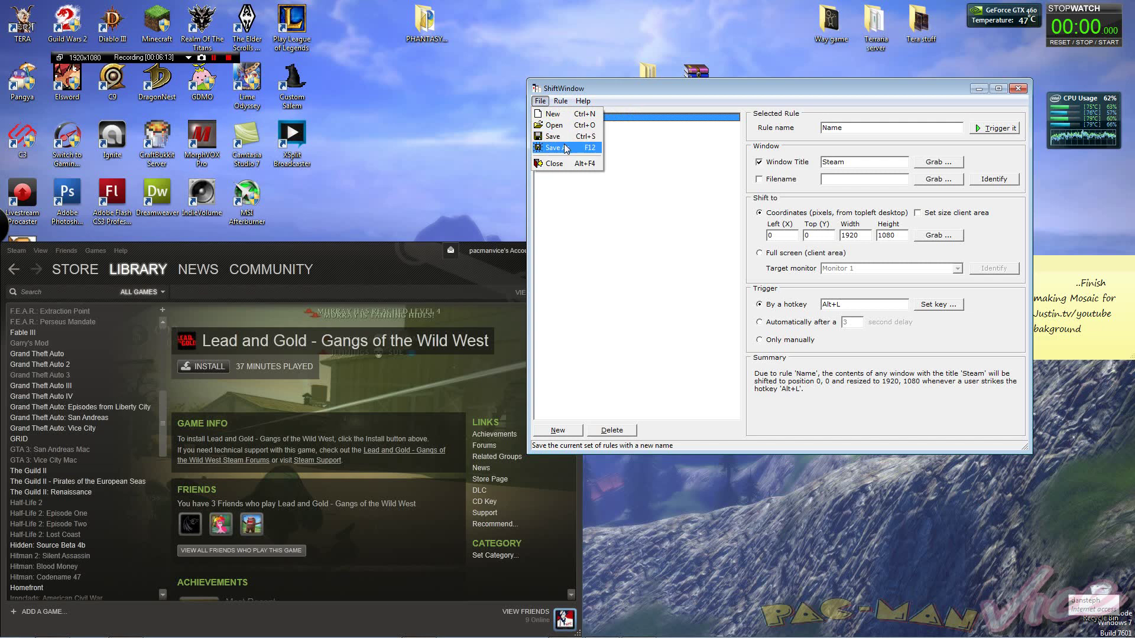
Step: Start saving the rules under a new name, browse to the ShiftWindow rules folder in My Documents, and cancel the save
{"action": "left_click", "coordinate": [566, 147]}
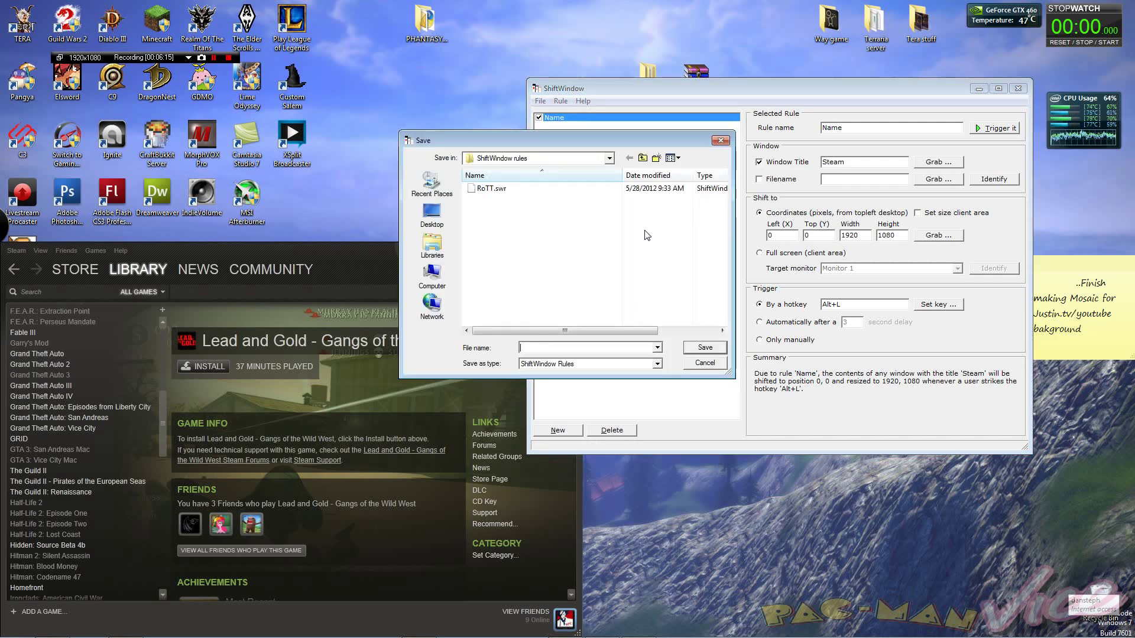
{"action": "left_click", "coordinate": [582, 157]}
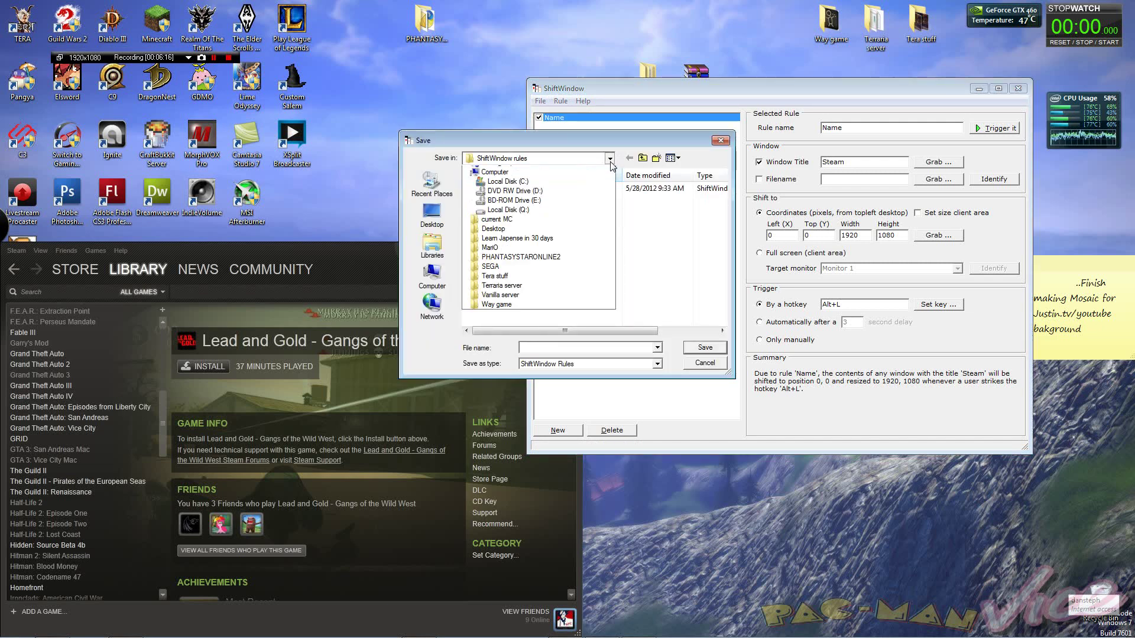
{"action": "left_click", "coordinate": [500, 218]}
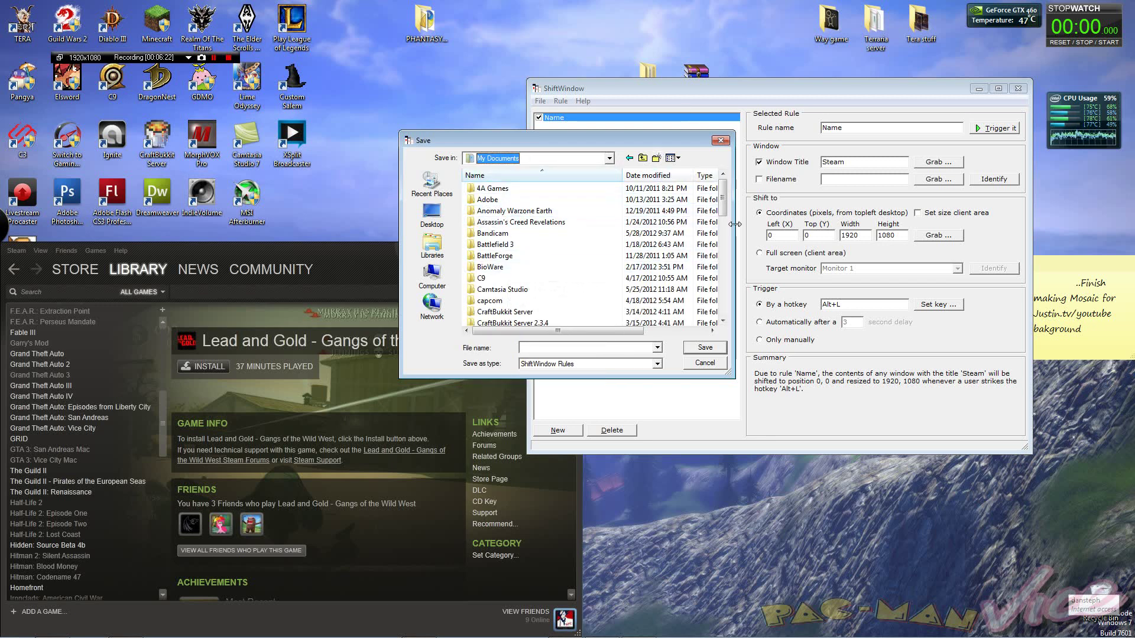
{"action": "left_click_drag", "start_coordinate": [722, 213], "coordinate": [742, 312]}
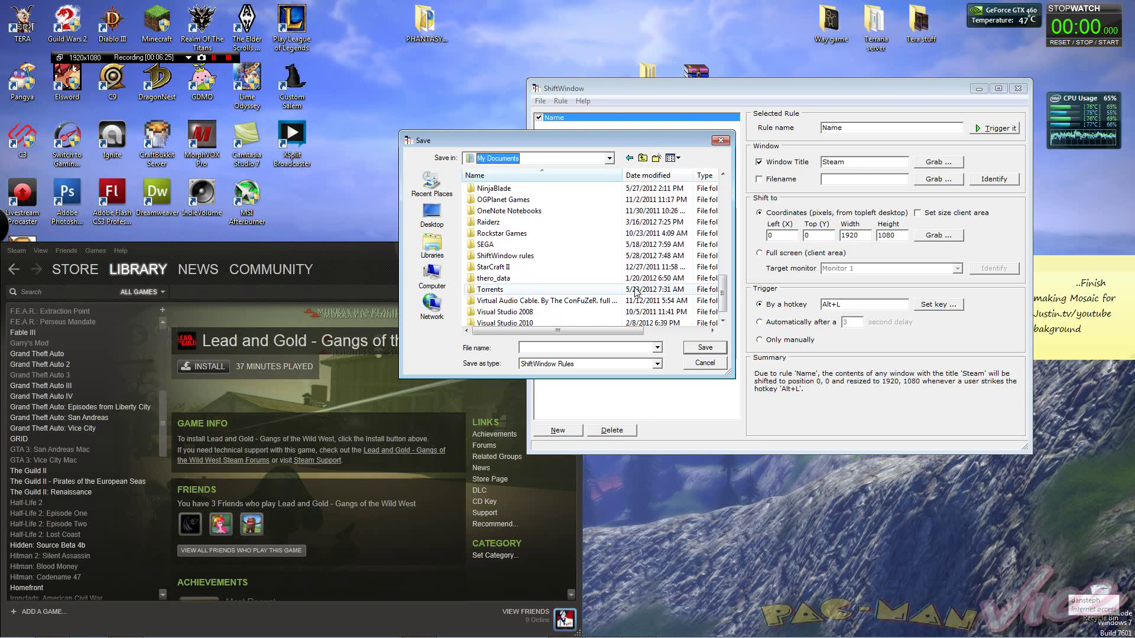
{"action": "left_click", "coordinate": [531, 289]}
{"action": "scroll", "coordinate": [532, 292], "scroll_direction": "up", "scroll_amount": 6}
{"action": "scroll", "coordinate": [531, 279], "scroll_direction": "down", "scroll_amount": 4}
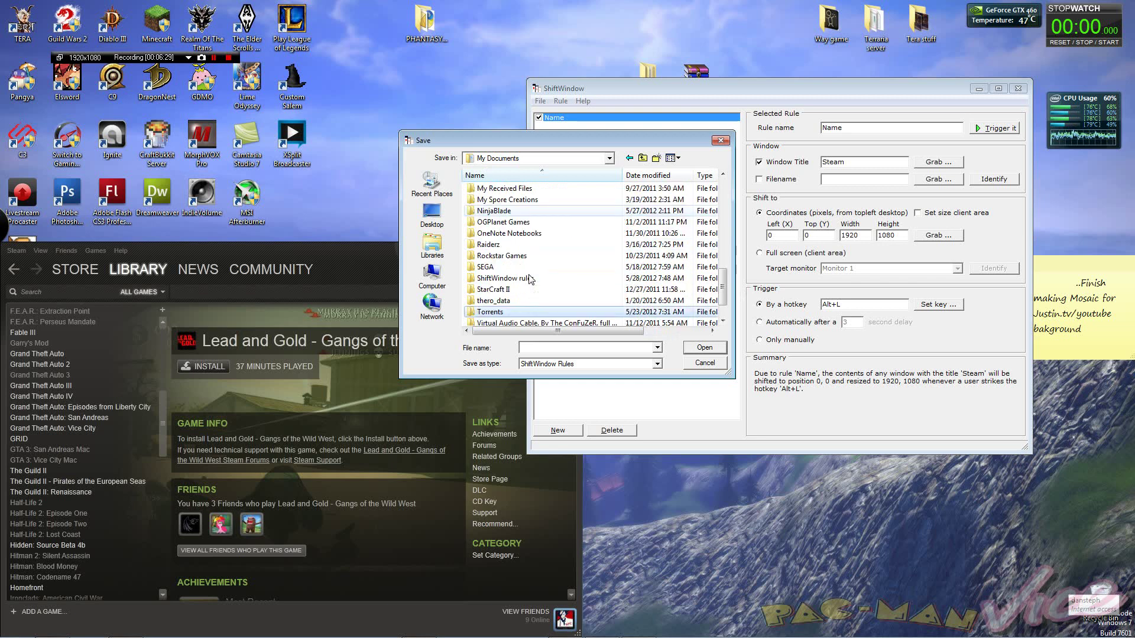
{"action": "double_click", "coordinate": [518, 279]}
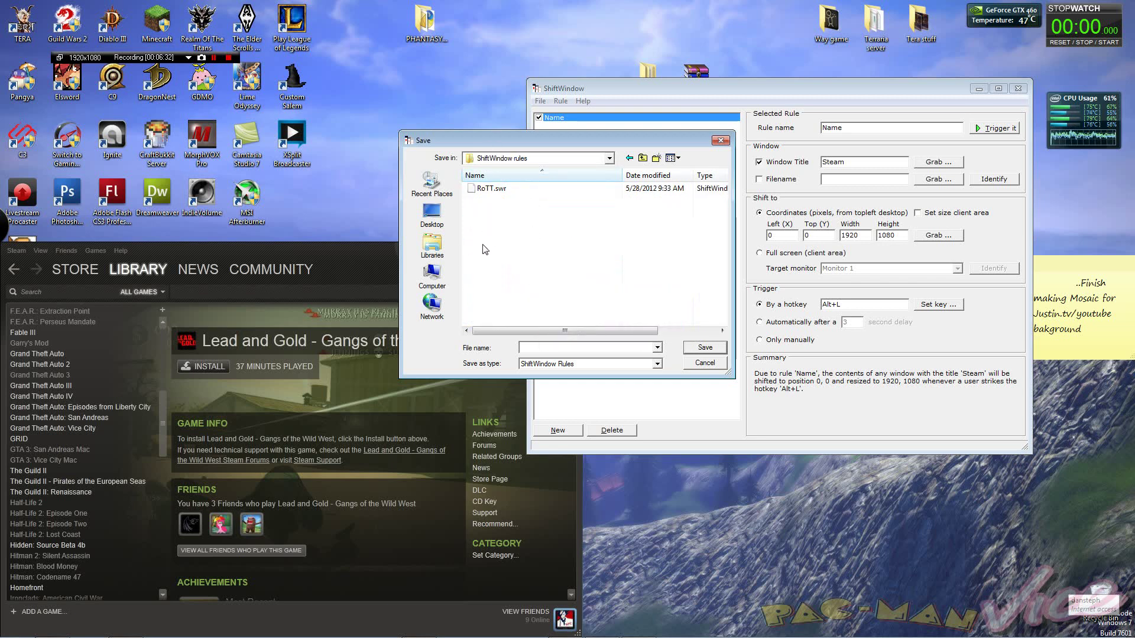
{"action": "left_click", "coordinate": [704, 363]}
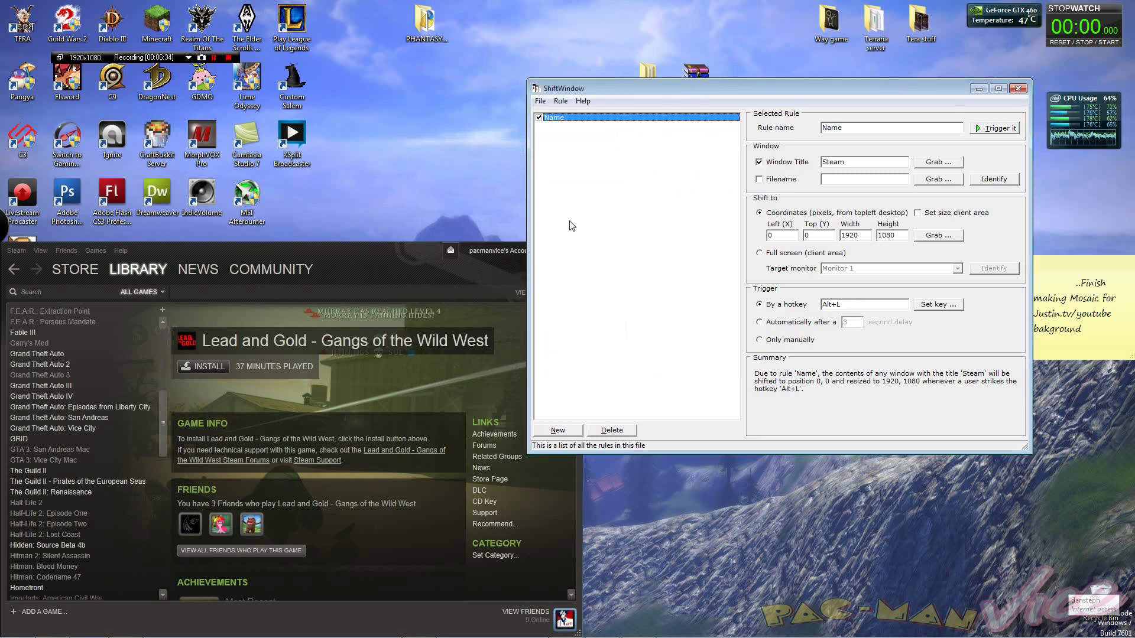
Step: Close ShiftWindow and relaunch it from its desktop shortcut, moving the Steam window aside to uncover the shortcut
{"action": "left_click", "coordinate": [1017, 88]}
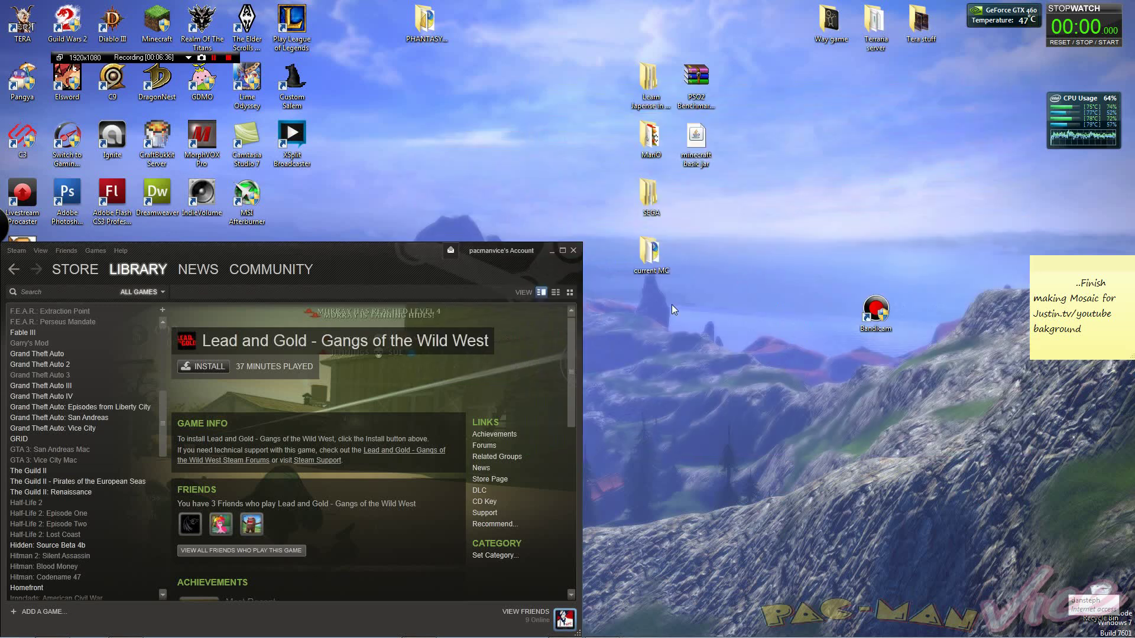
{"action": "left_click_drag", "start_coordinate": [426, 253], "coordinate": [201, 253]}
{"action": "double_click", "coordinate": [515, 369]}
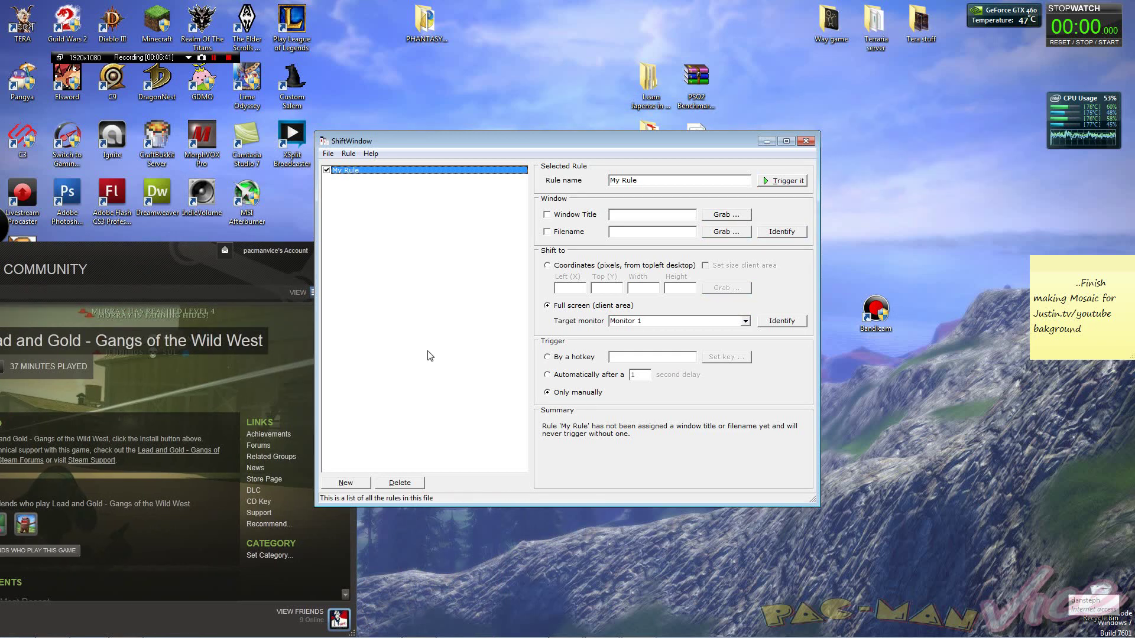
Step: Open the saved rule file RoTT.swr from the ShiftWindow rules folder
{"action": "left_click", "coordinate": [328, 154]}
{"action": "left_click", "coordinate": [340, 178]}
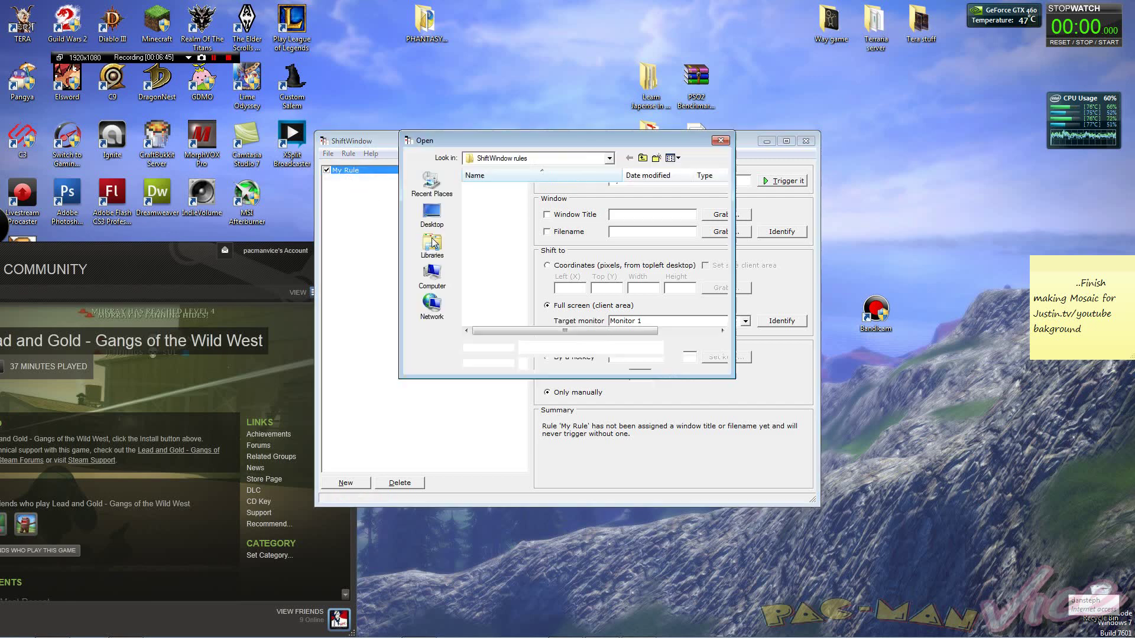
{"action": "double_click", "coordinate": [515, 192]}
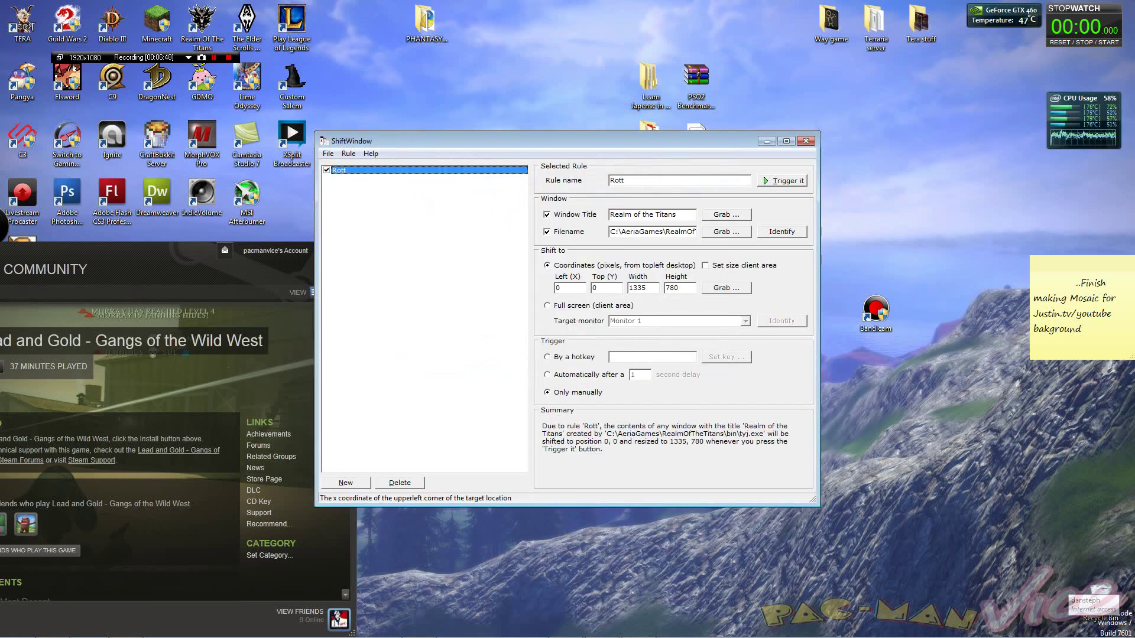
Step: Toggle the Set size client area option of the Rott rule on and off several times, and leave it off
{"action": "left_click", "coordinate": [706, 266]}
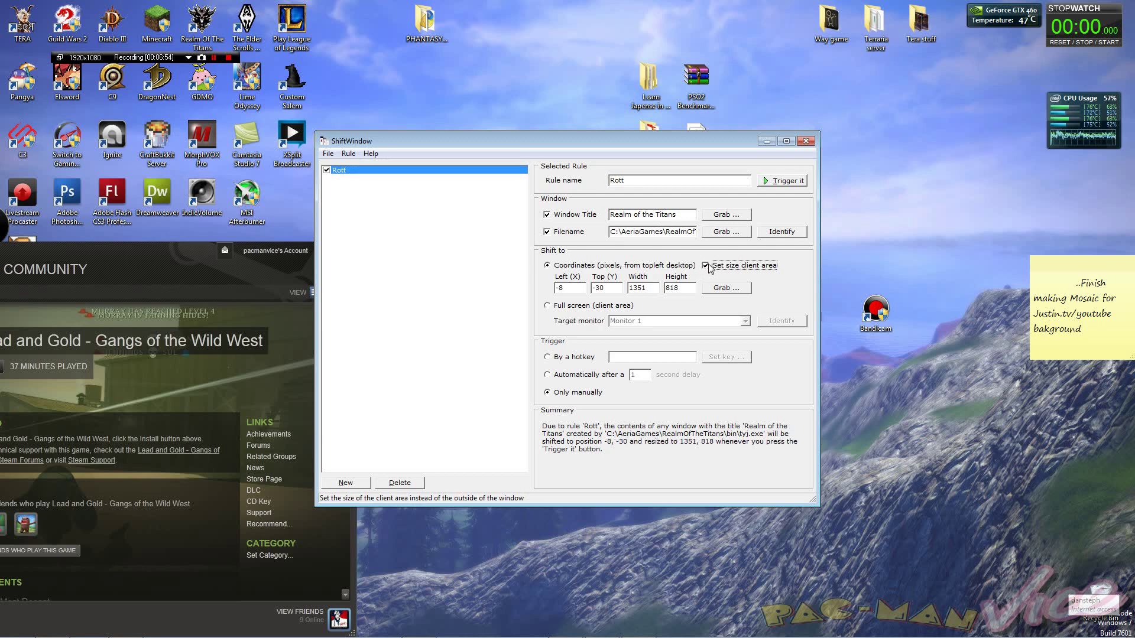
{"action": "left_click", "coordinate": [705, 266]}
{"action": "left_click", "coordinate": [706, 265]}
{"action": "left_click", "coordinate": [705, 266]}
{"action": "left_click", "coordinate": [706, 266]}
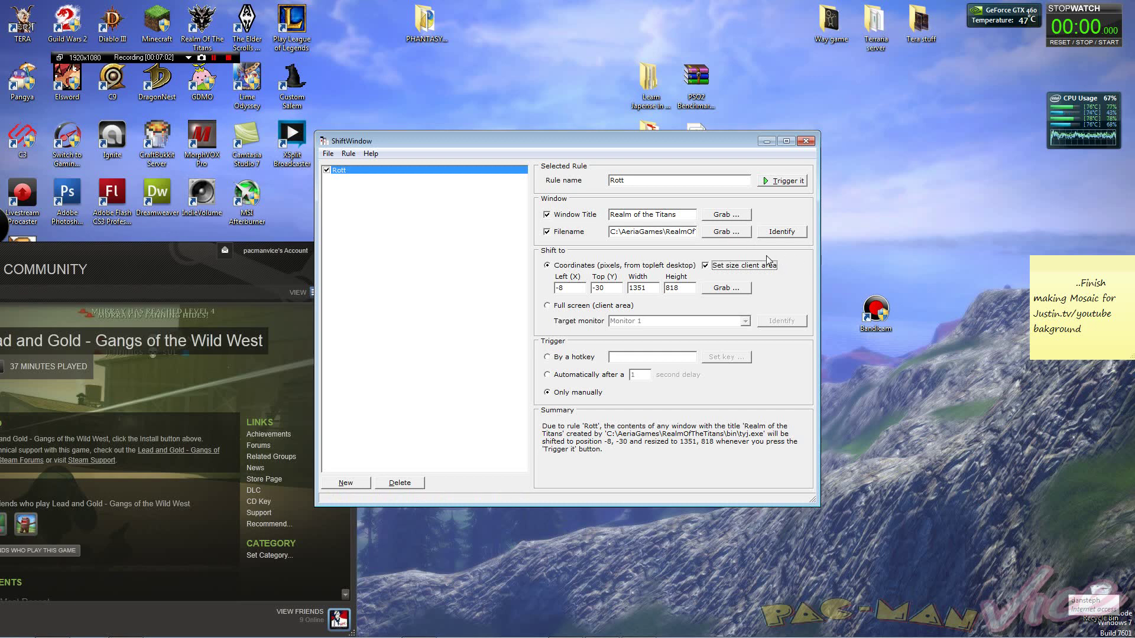
{"action": "left_click", "coordinate": [742, 274]}
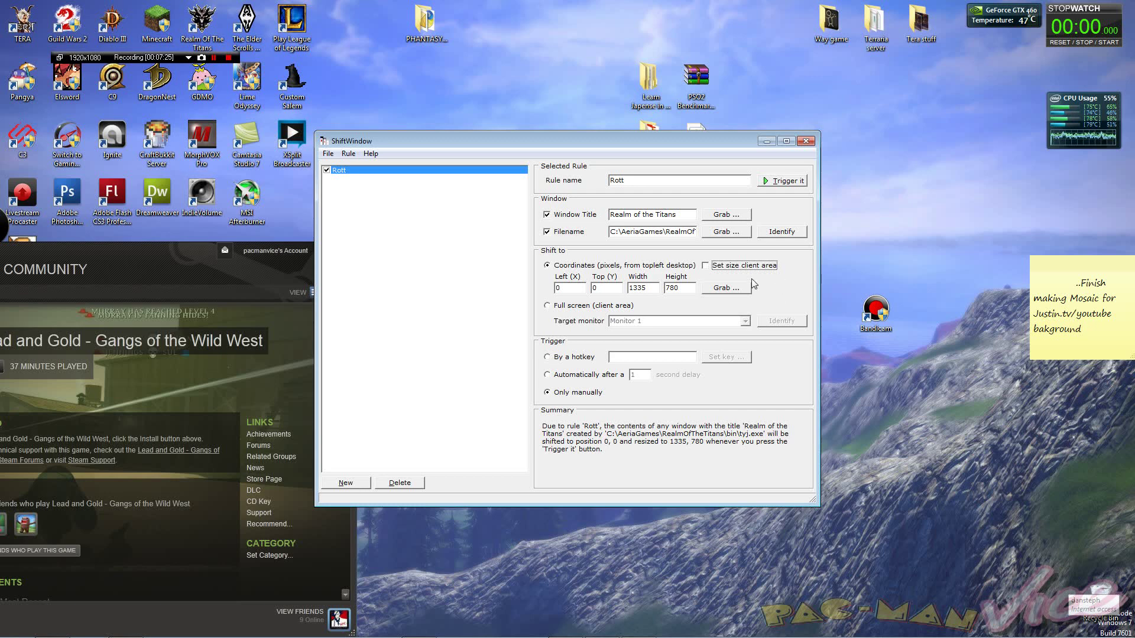
Step: Arrange the ShiftWindow and Steam windows side by side, and select the Realm of the Titans desktop shortcut before returning to ShiftWindow
{"action": "left_click_drag", "start_coordinate": [557, 140], "coordinate": [864, 99]}
{"action": "left_click_drag", "start_coordinate": [289, 254], "coordinate": [406, 128]}
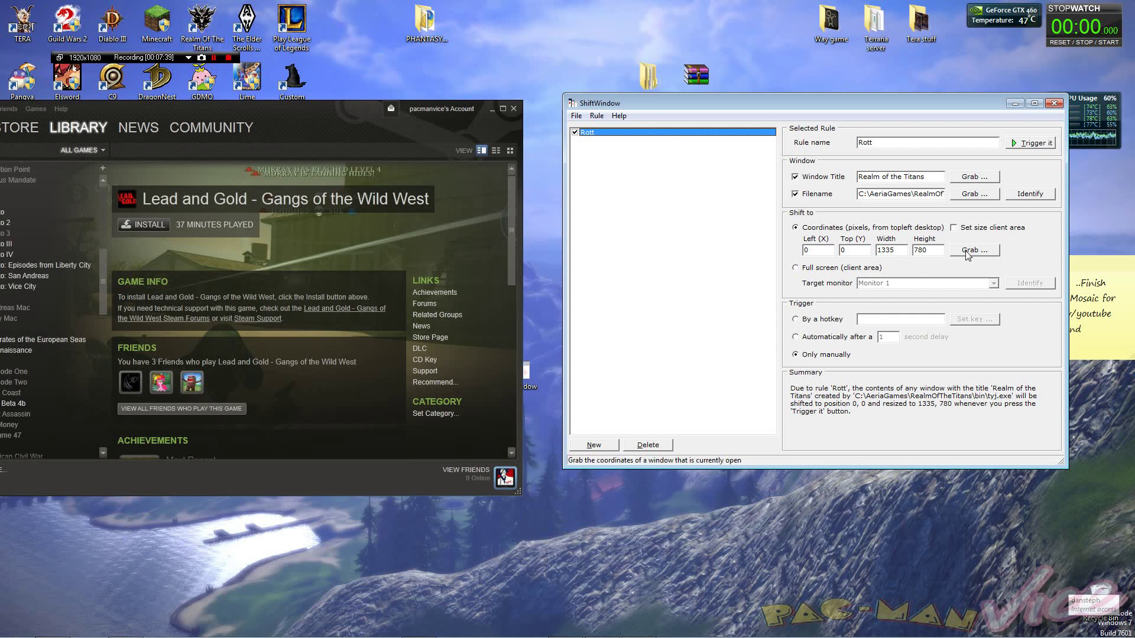
{"action": "left_click", "coordinate": [201, 24]}
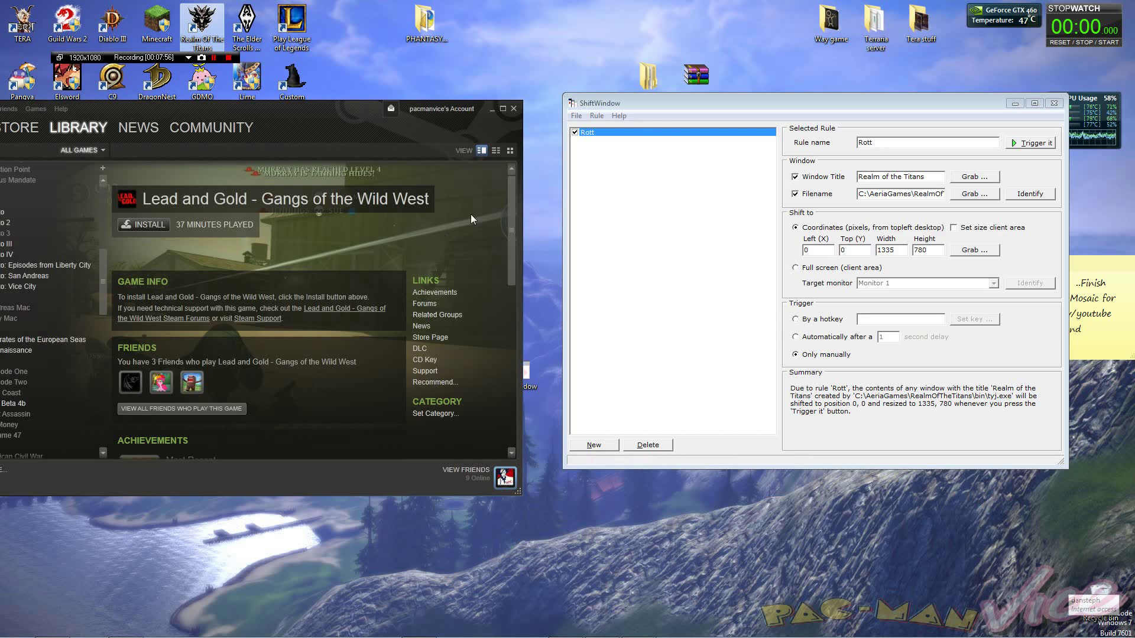
{"action": "left_click", "coordinate": [711, 312]}
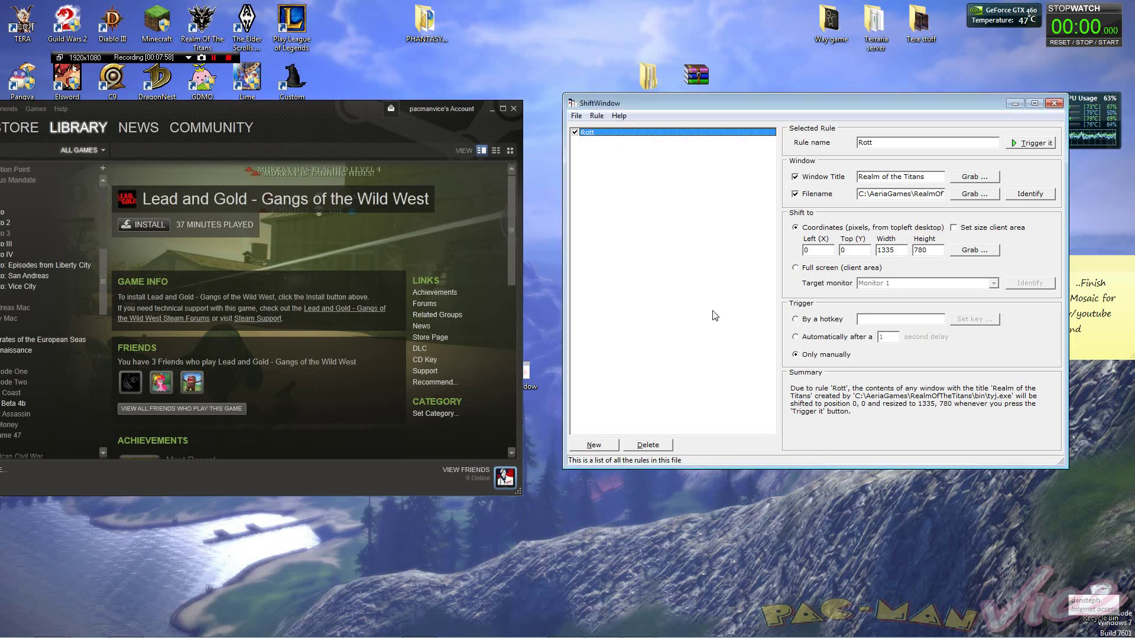